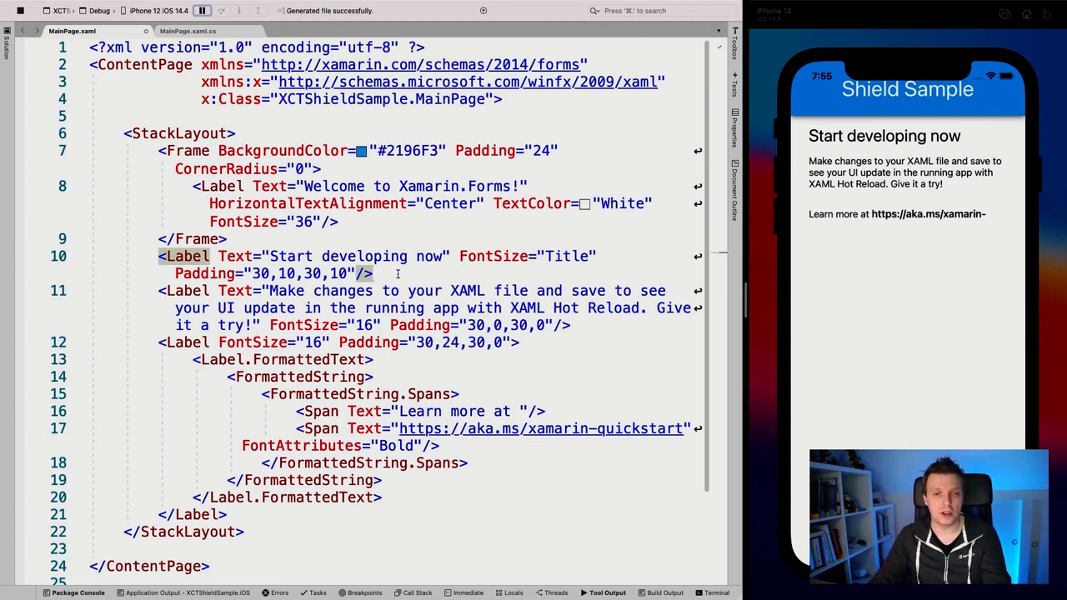
# Step: Select the 'Welcome to Xamarin.Forms!' label text to overwrite it with Shield Sample
pyautogui.moveTo(305, 186); pyautogui.dragTo(522, 186)
pyautogui.write('Shield S')
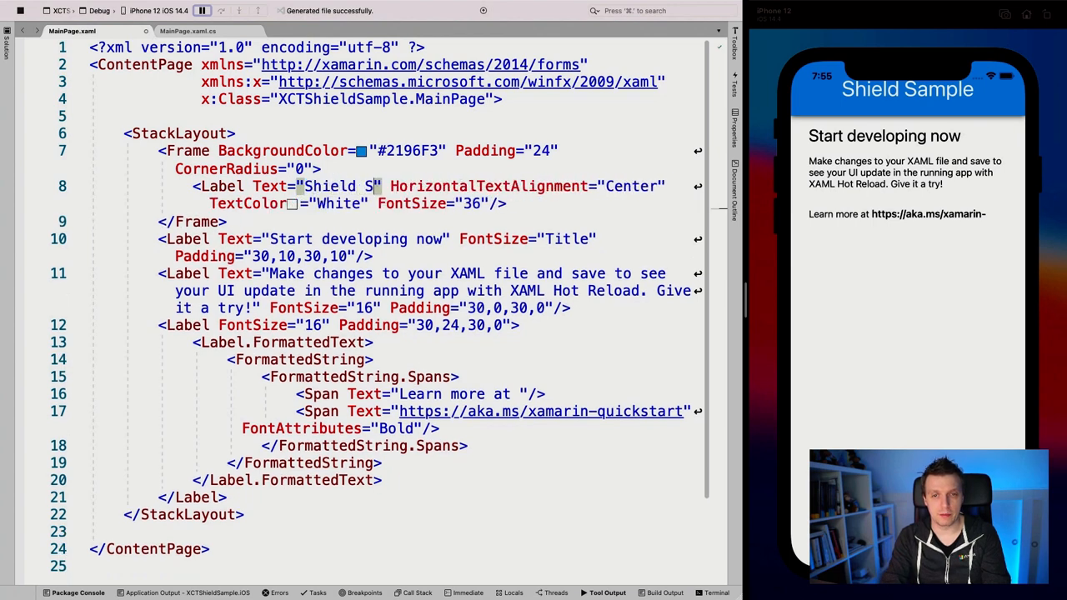
pyautogui.write('ample')
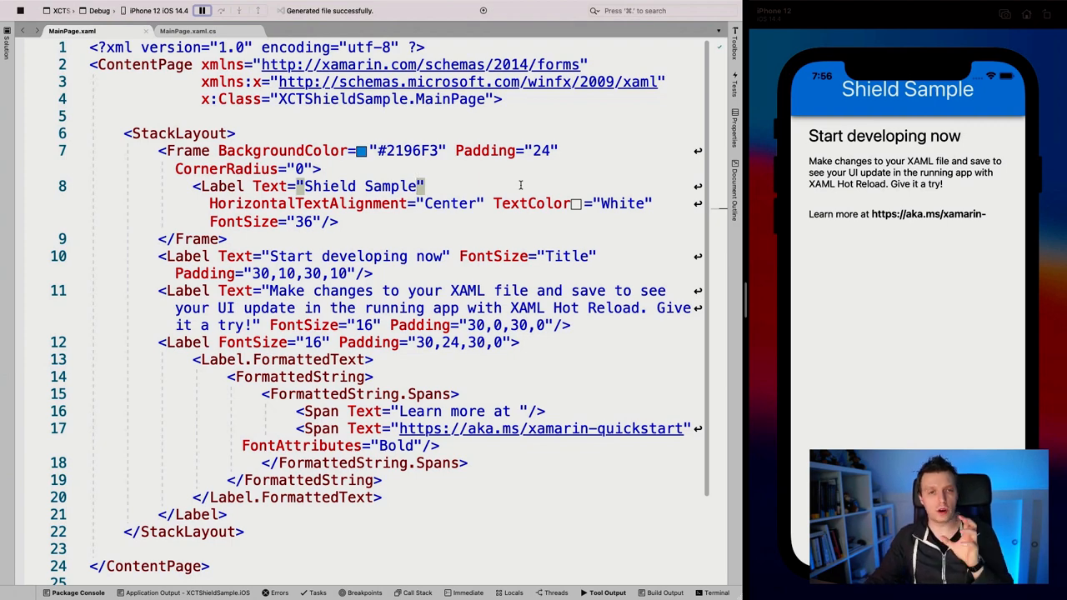
pyautogui.click(7, 42)
pyautogui.click(94, 51)
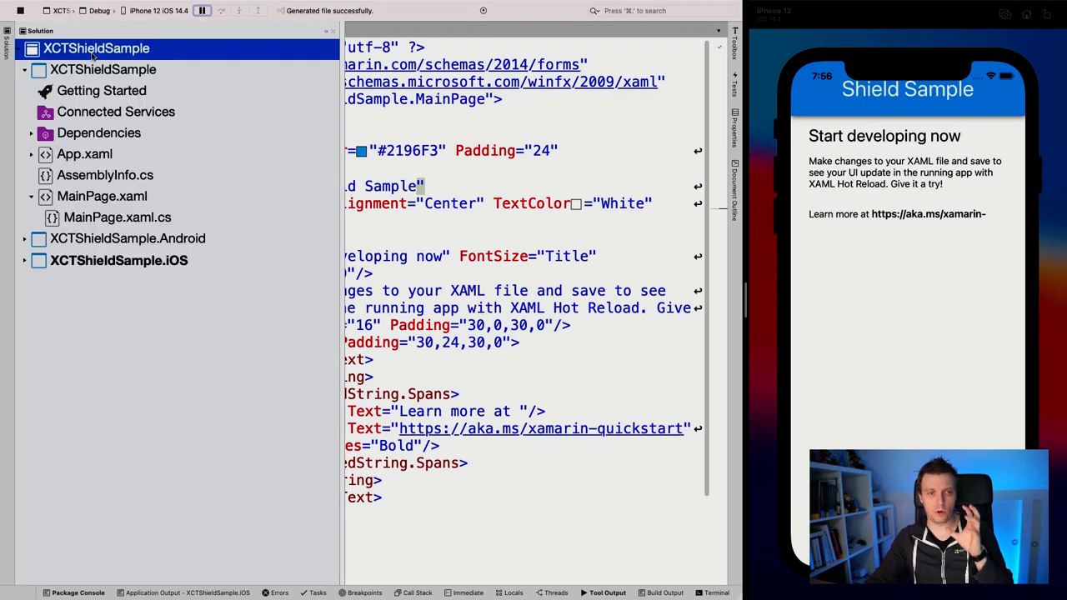
pyautogui.rightClick(94, 51)
pyautogui.click(175, 207)
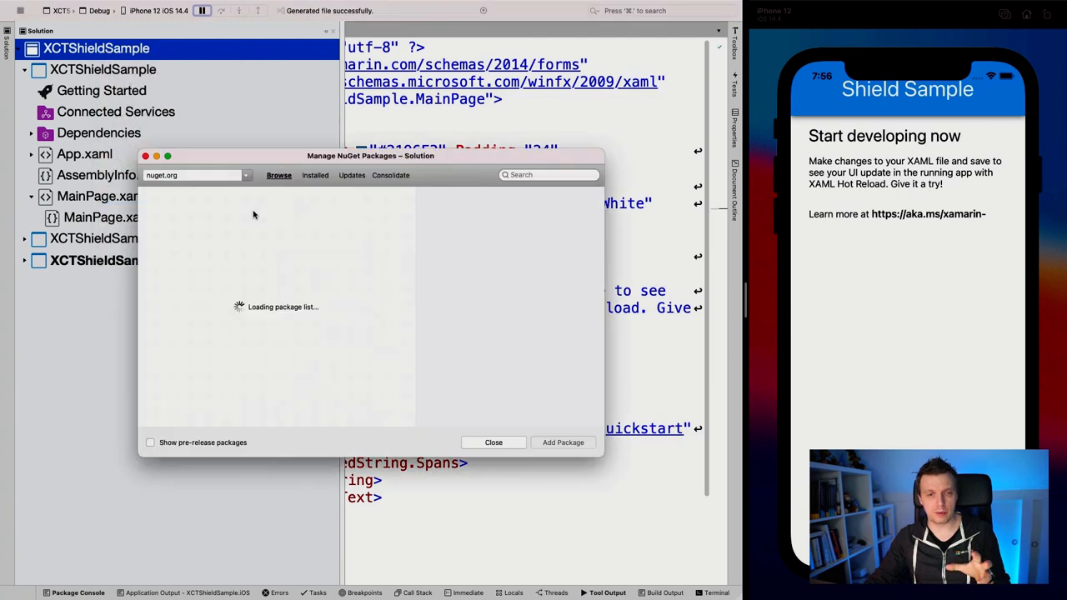
pyautogui.click(308, 213)
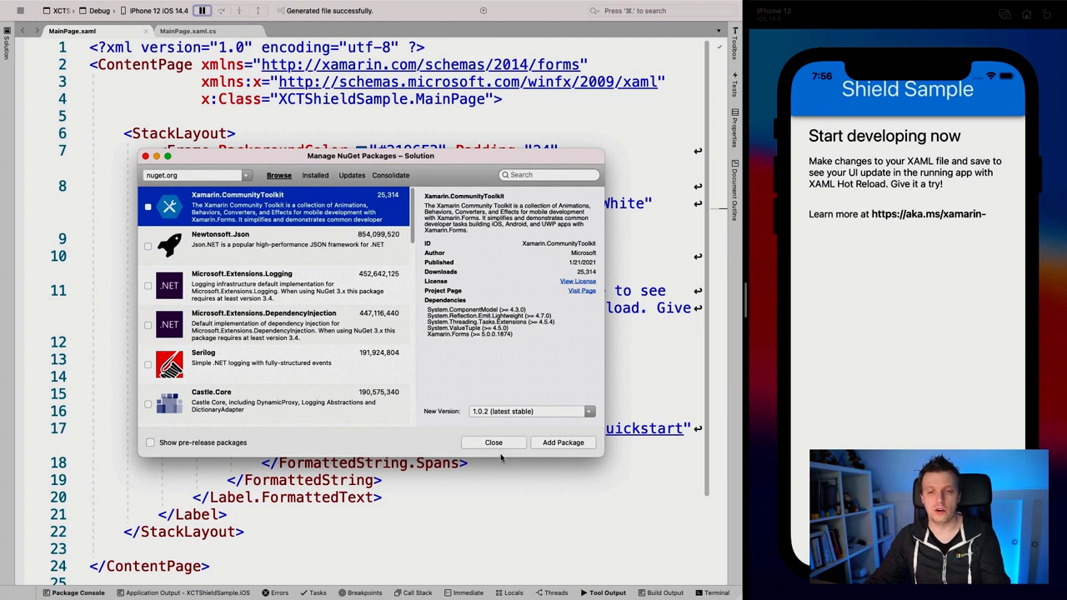
pyautogui.click(496, 443)
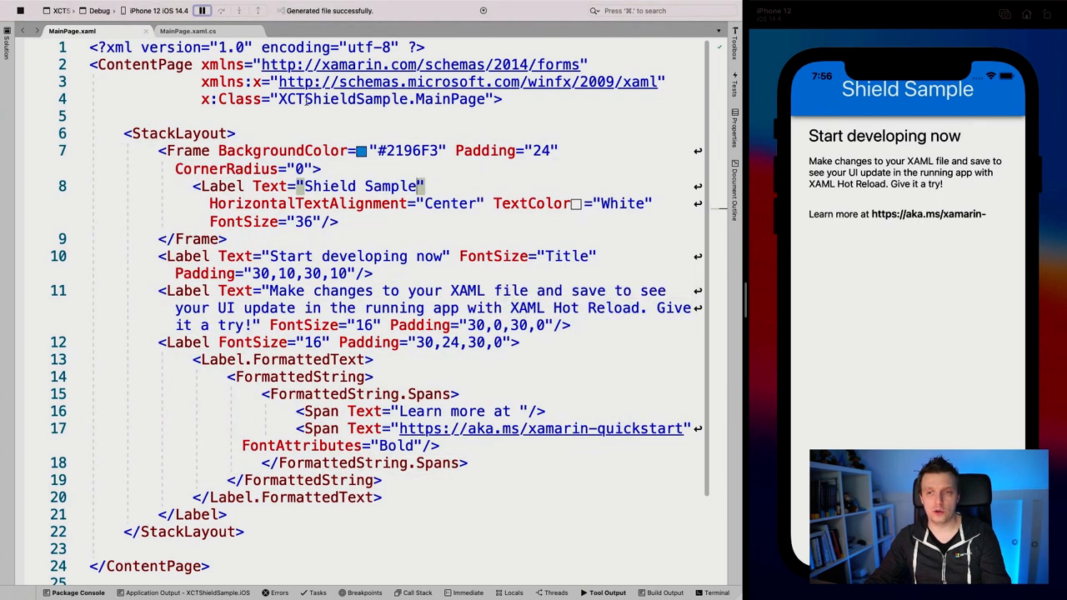
pyautogui.click(667, 81)
pyautogui.press('Return')
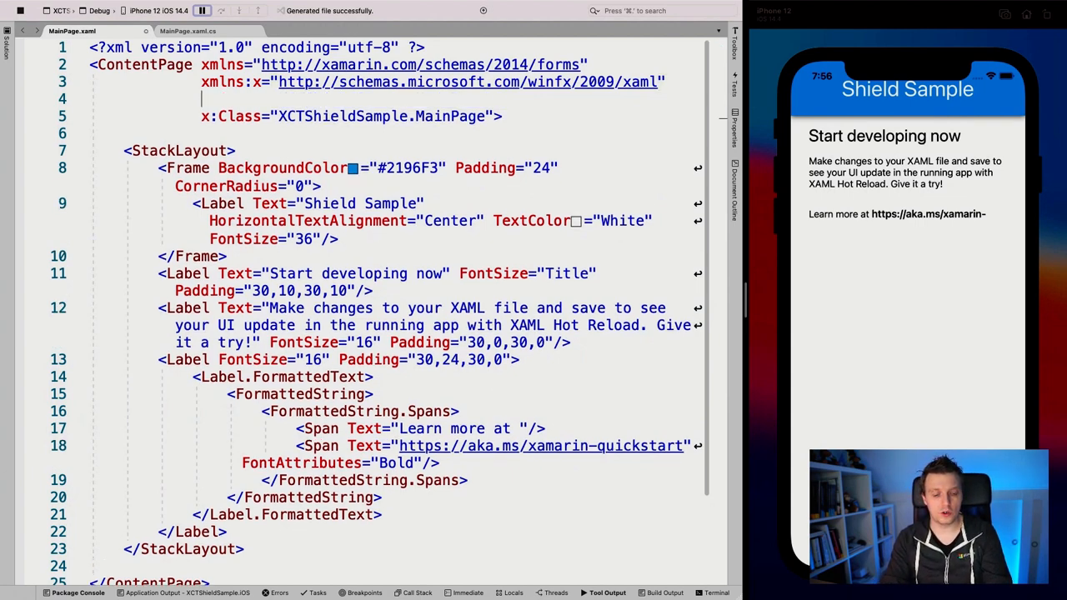
pyautogui.write('xmln')
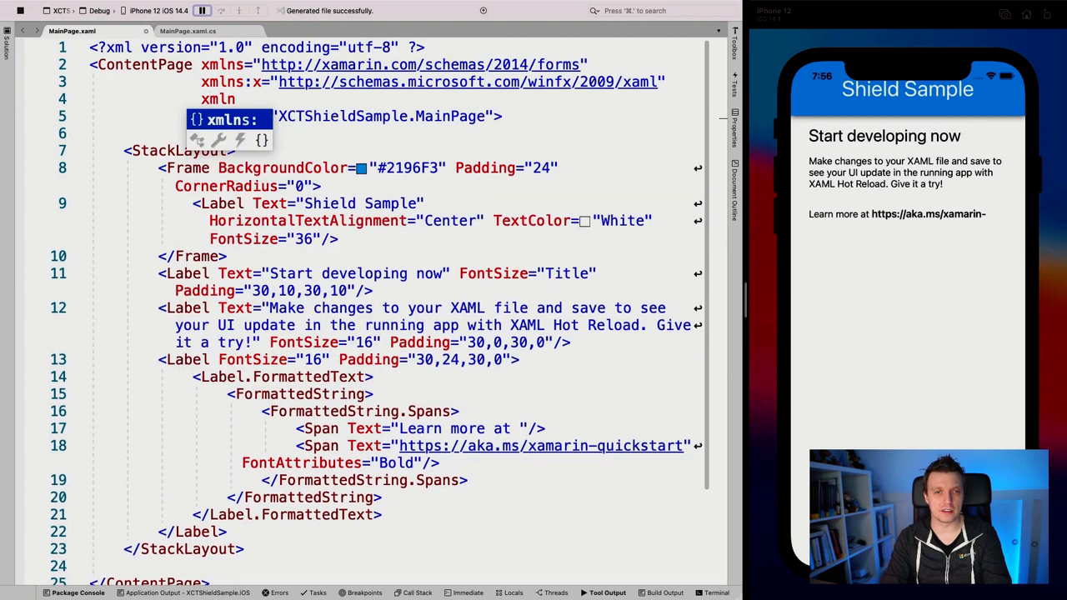
pyautogui.write('s:')
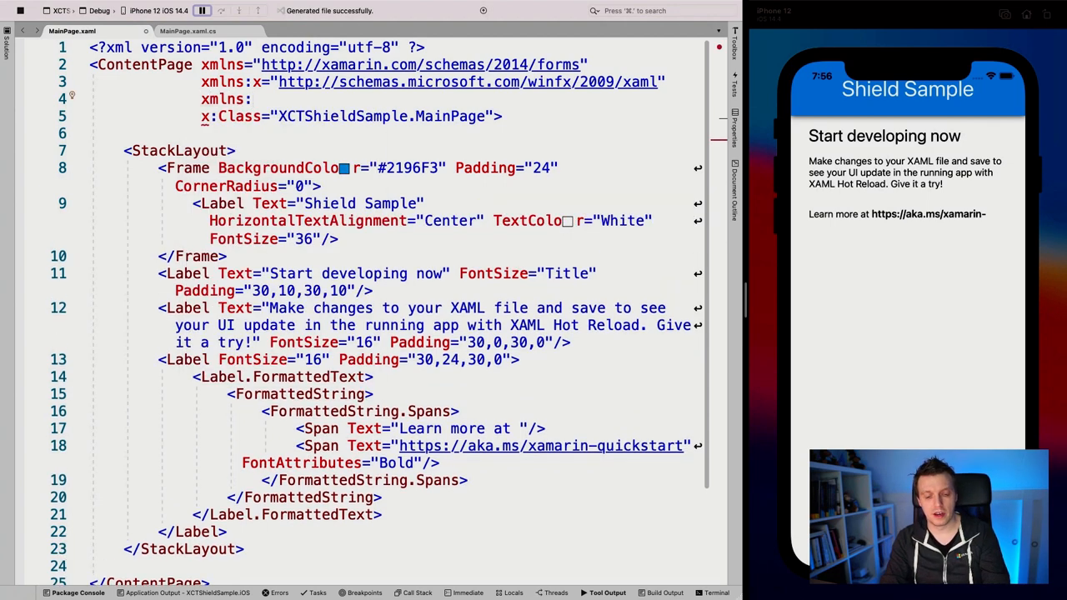
pyautogui.write('xct=')
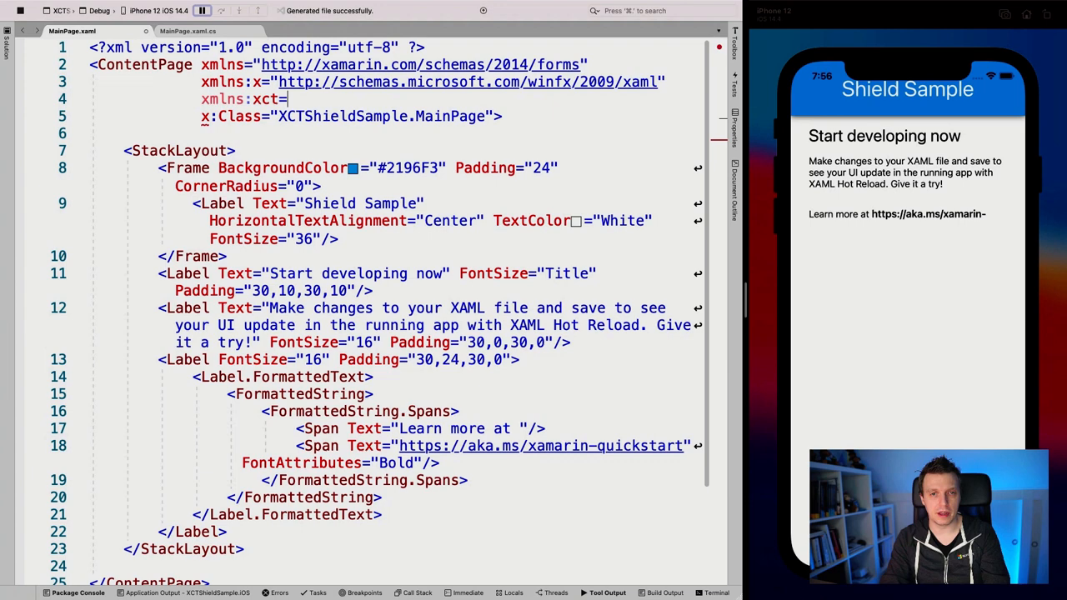
pyautogui.write('"')
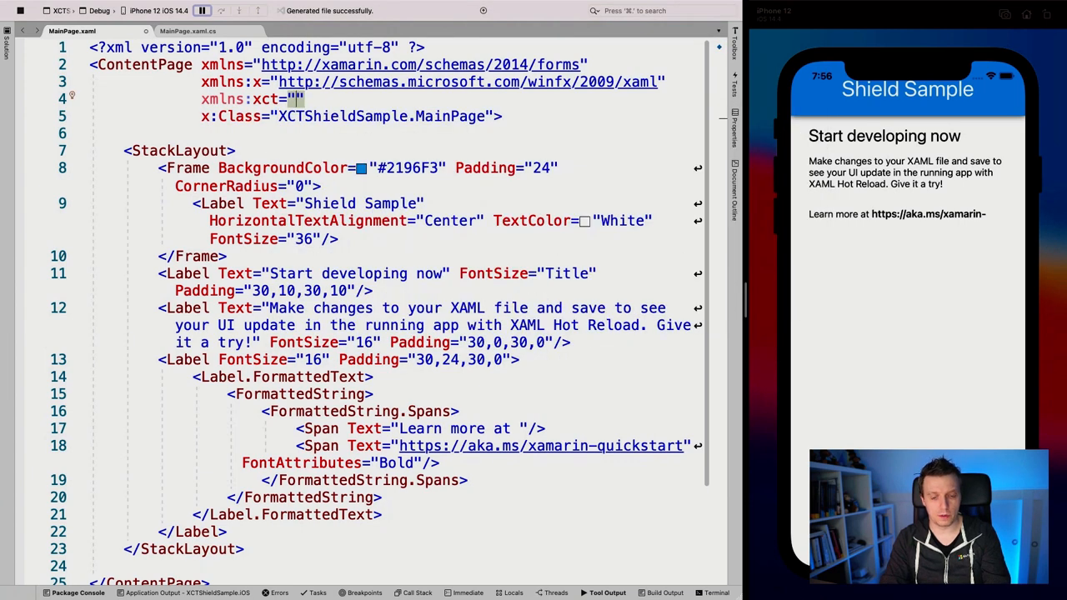
pyautogui.write('too')
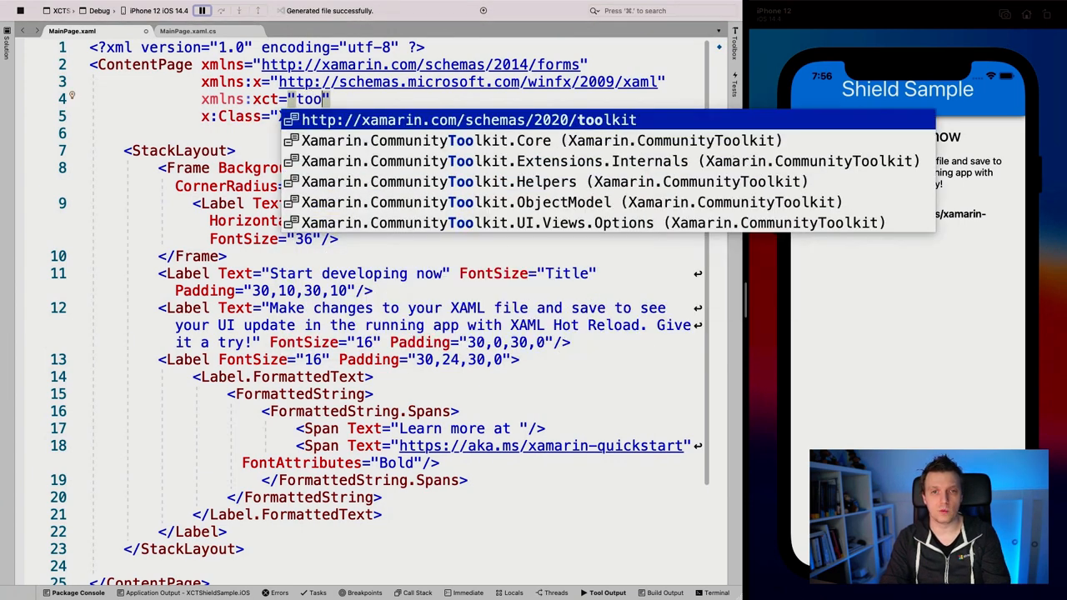
pyautogui.press('Return')
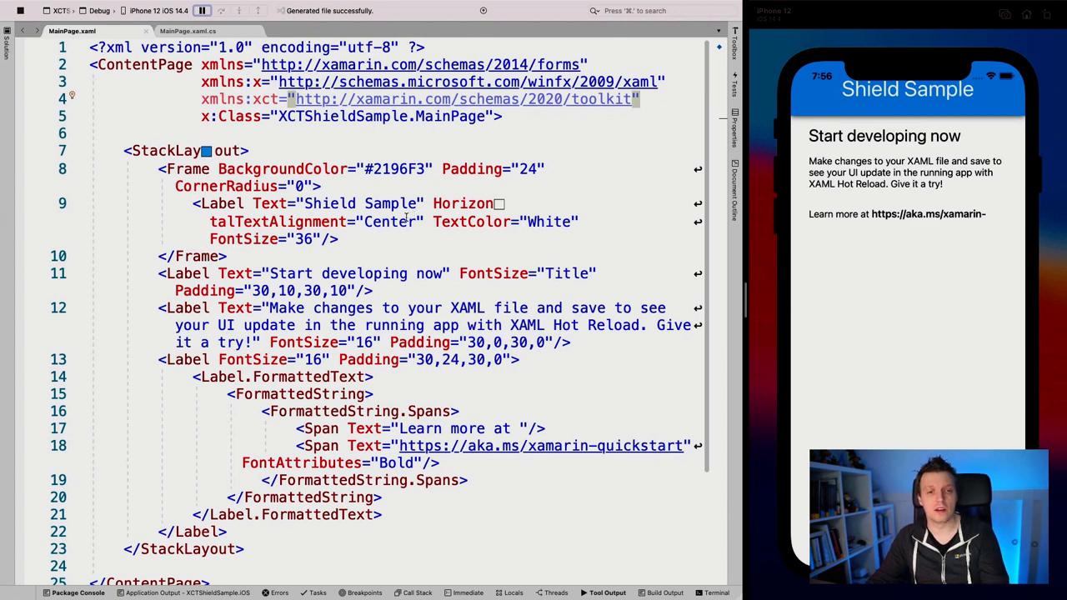
# Step: Delete the sample labels on lines 11–22 and insert an empty <xct:Shield /> element
pyautogui.moveTo(158, 273); pyautogui.dragTo(417, 527)
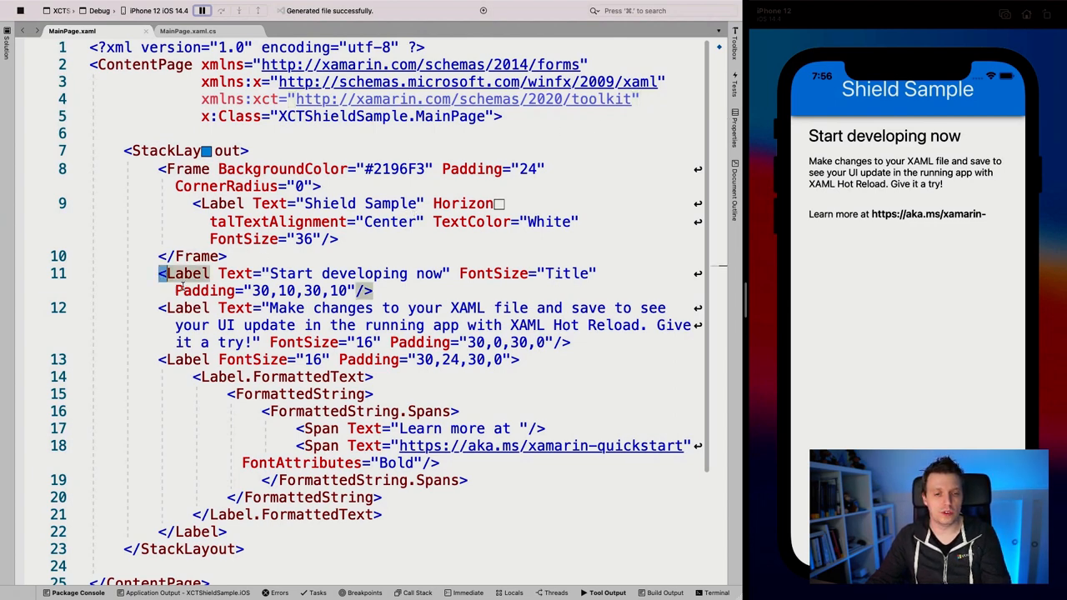
pyautogui.press('BackSpace')
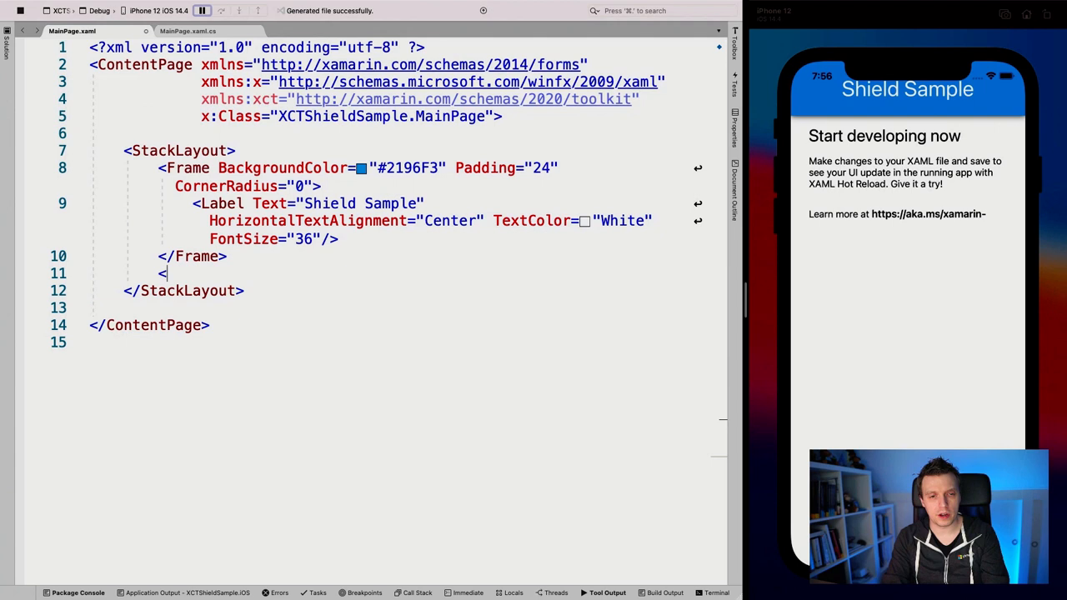
pyautogui.write('<Shi')
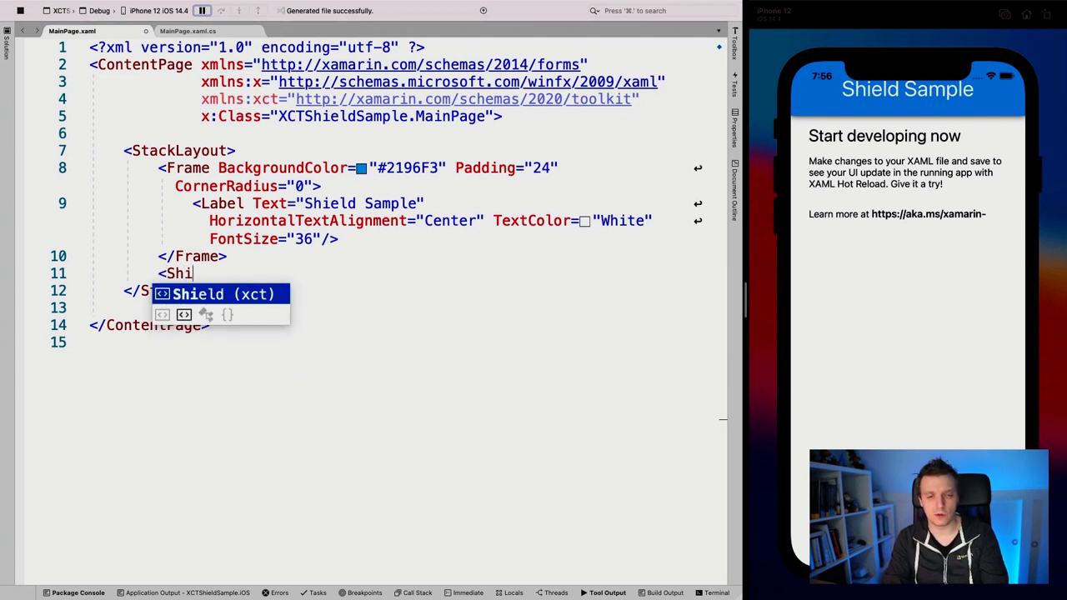
pyautogui.press('Return')
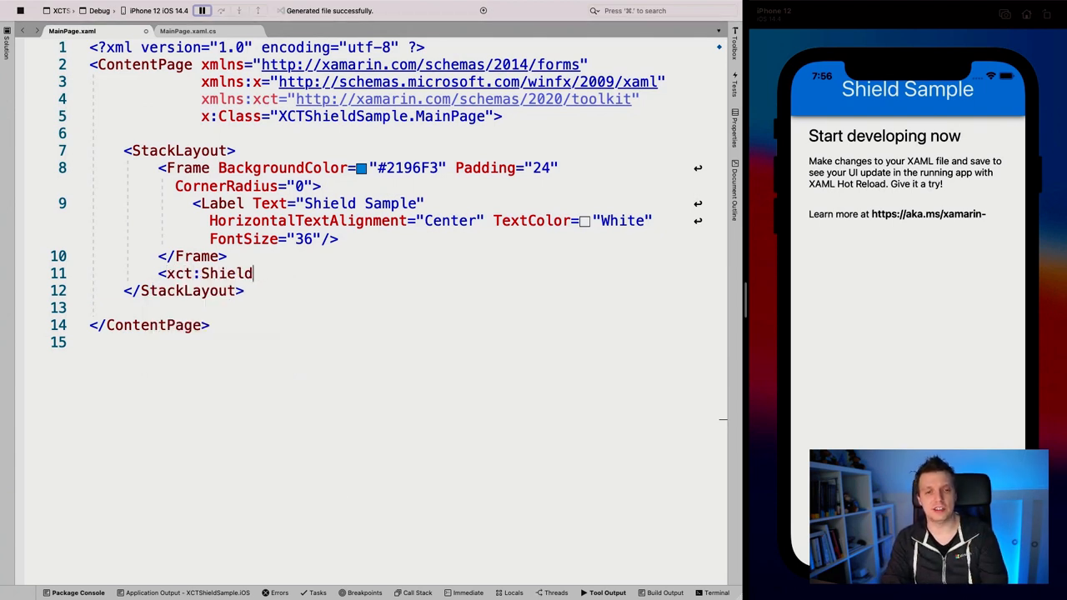
pyautogui.write(' />')
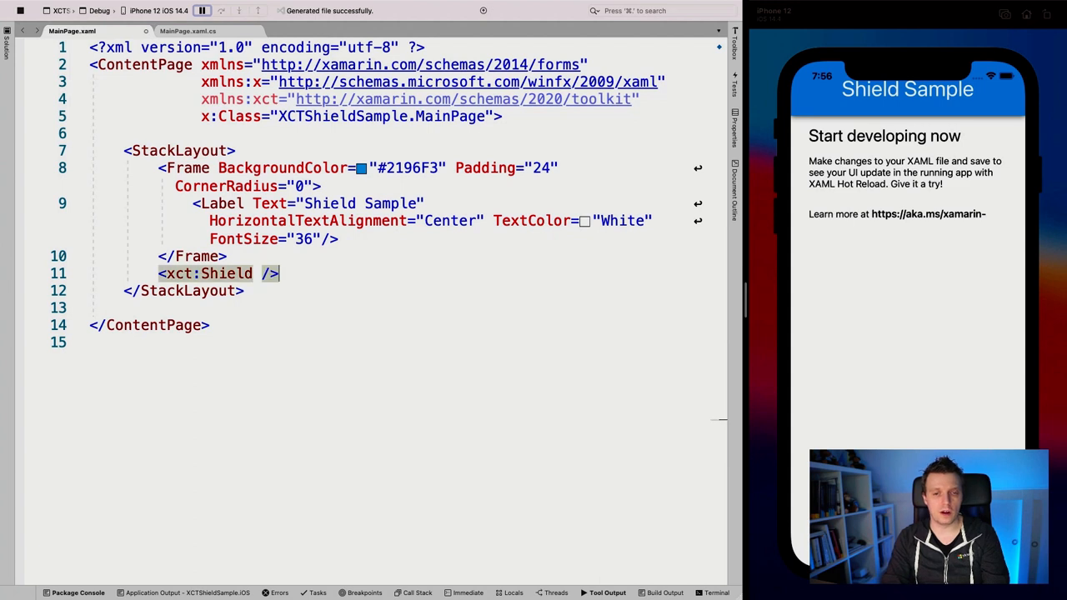
pyautogui.press('Left')
pyautogui.press('Left')
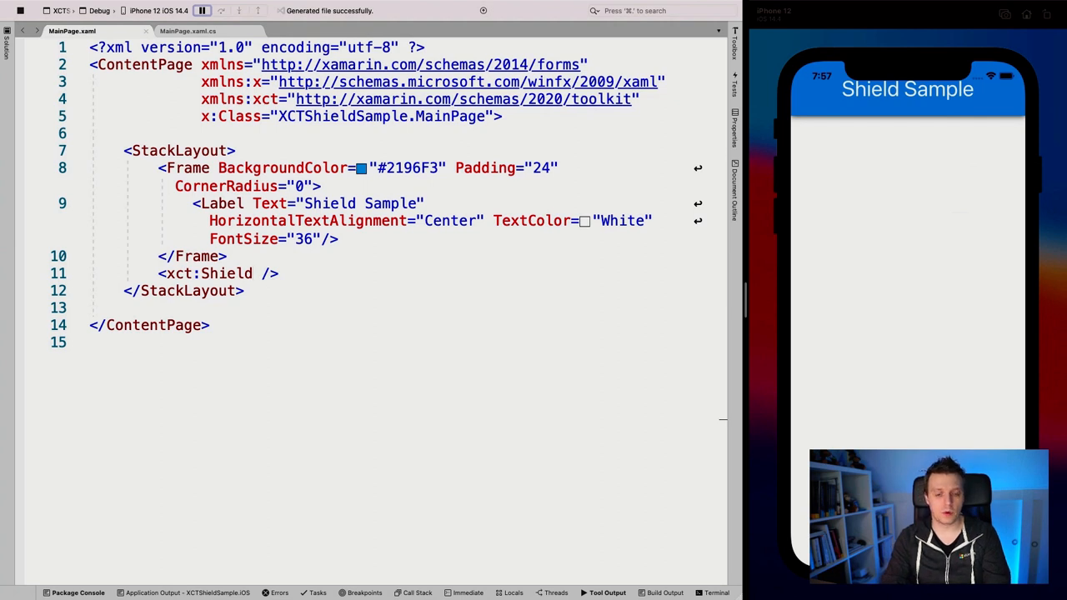
pyautogui.write('S')
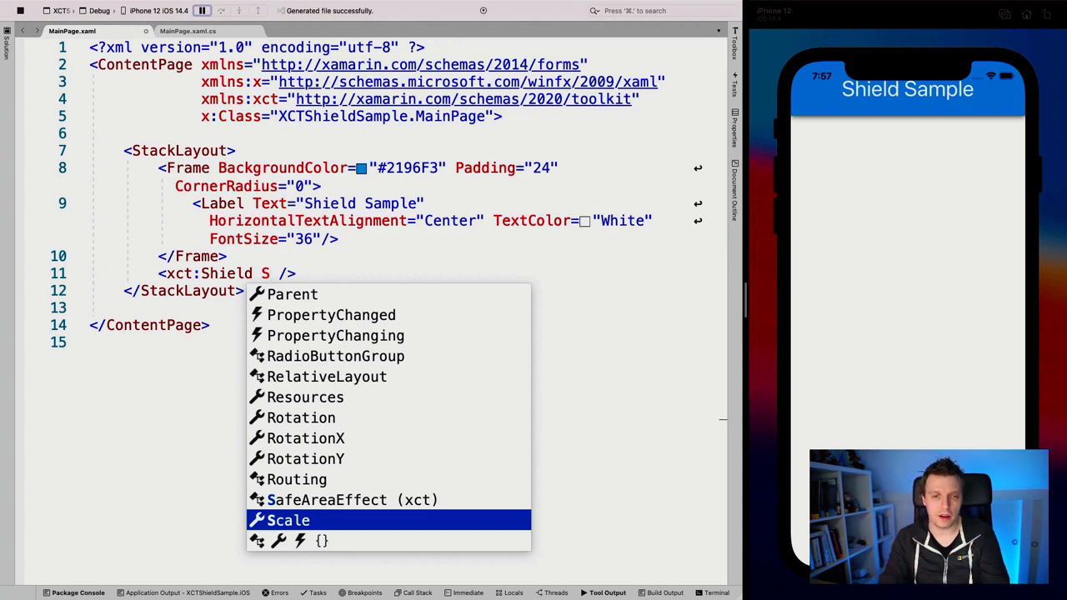
# Step: Give the Shield the attribute Subject="YouTube"
pyautogui.press('BackSpace')
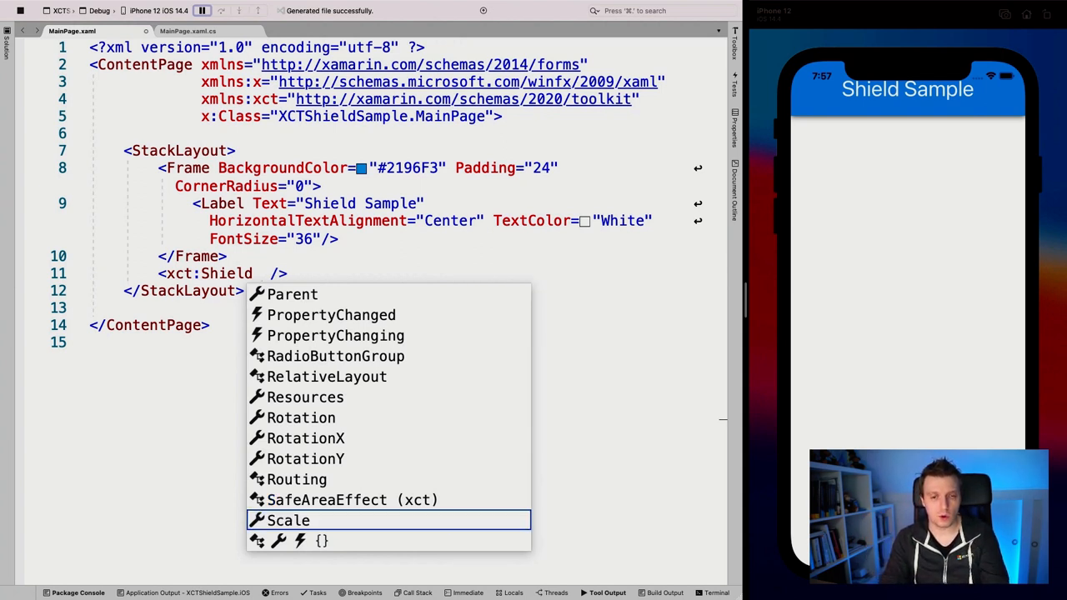
pyautogui.write('sub')
pyautogui.press('Return')
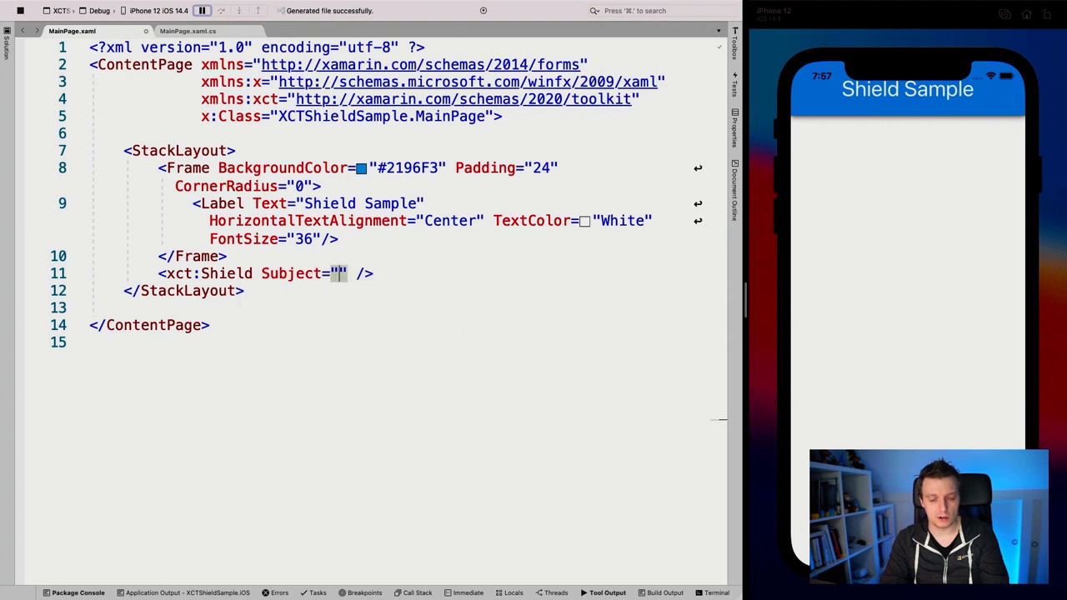
pyautogui.write('You')
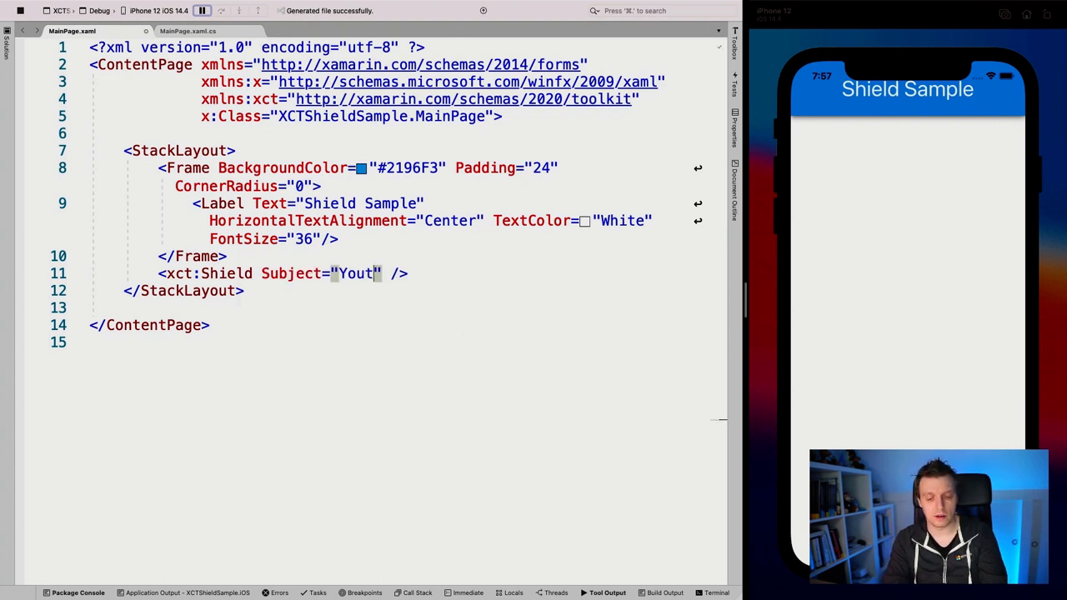
pyautogui.write('Tube')
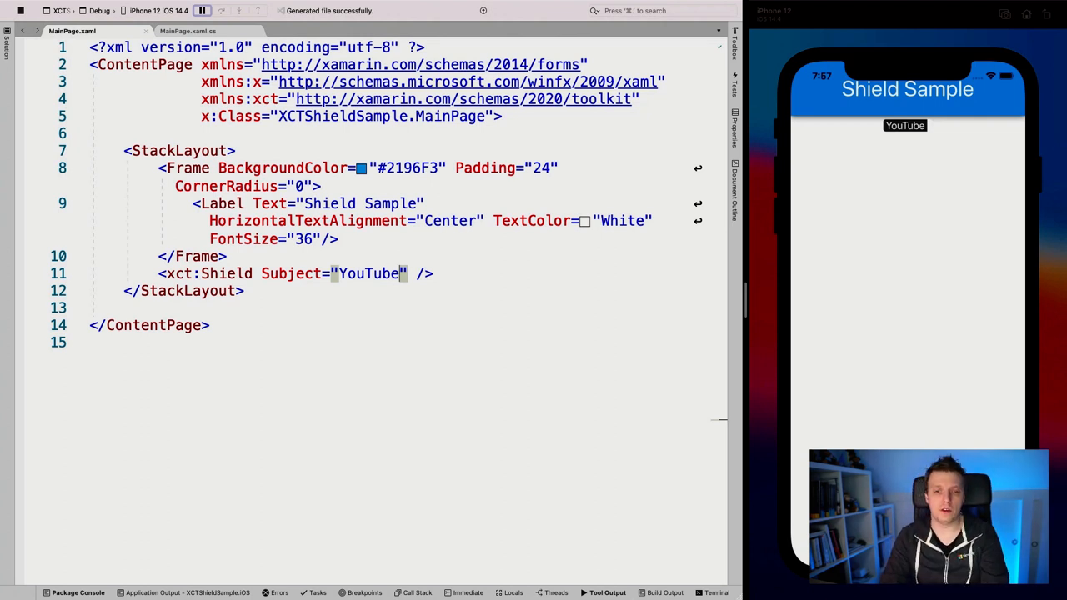
pyautogui.write('S ')
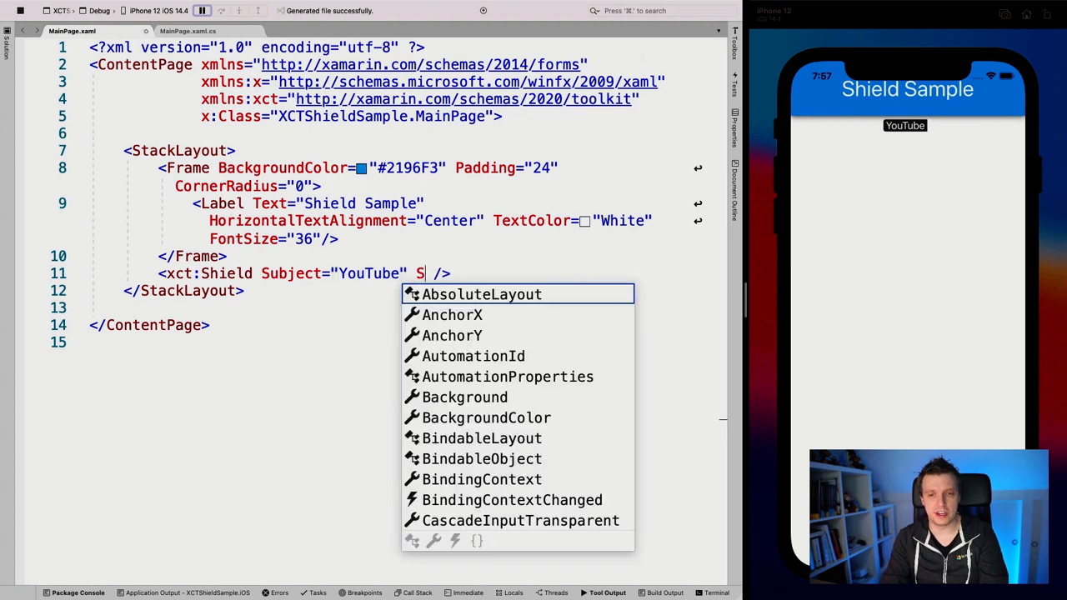
pyautogui.write('ta')
# Step: Add Status="Subscribed" to the Shield and move on to the next attribute
pyautogui.press('Return')
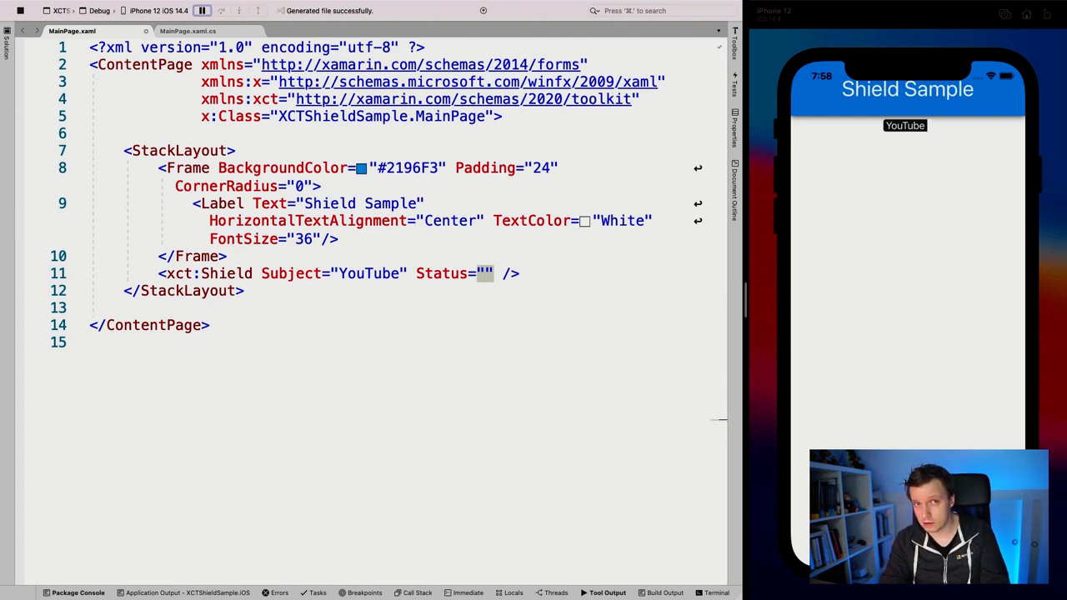
pyautogui.write('S')
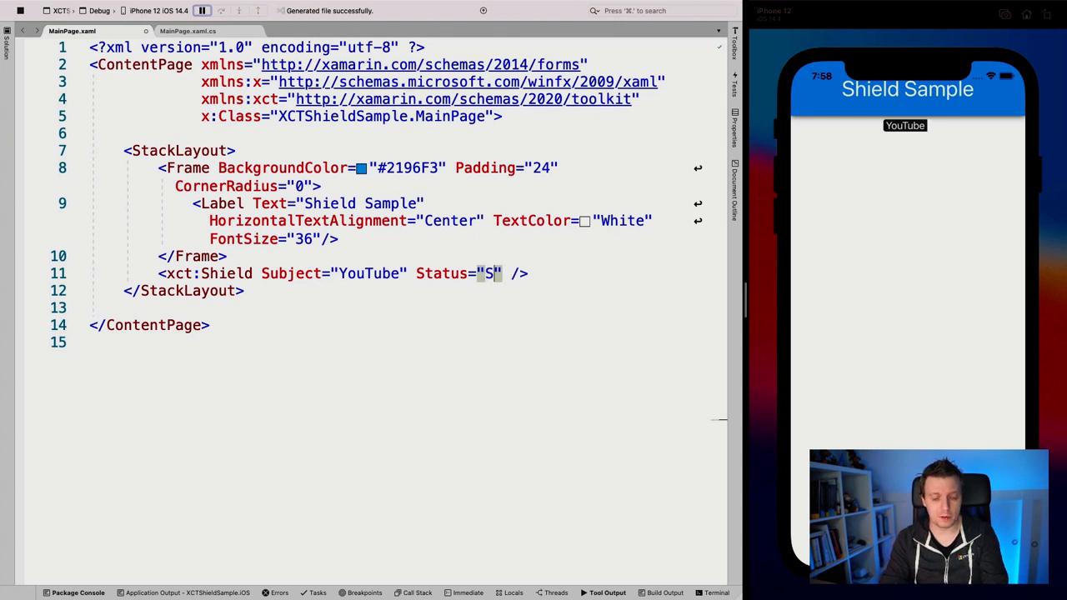
pyautogui.write('ubscribed')
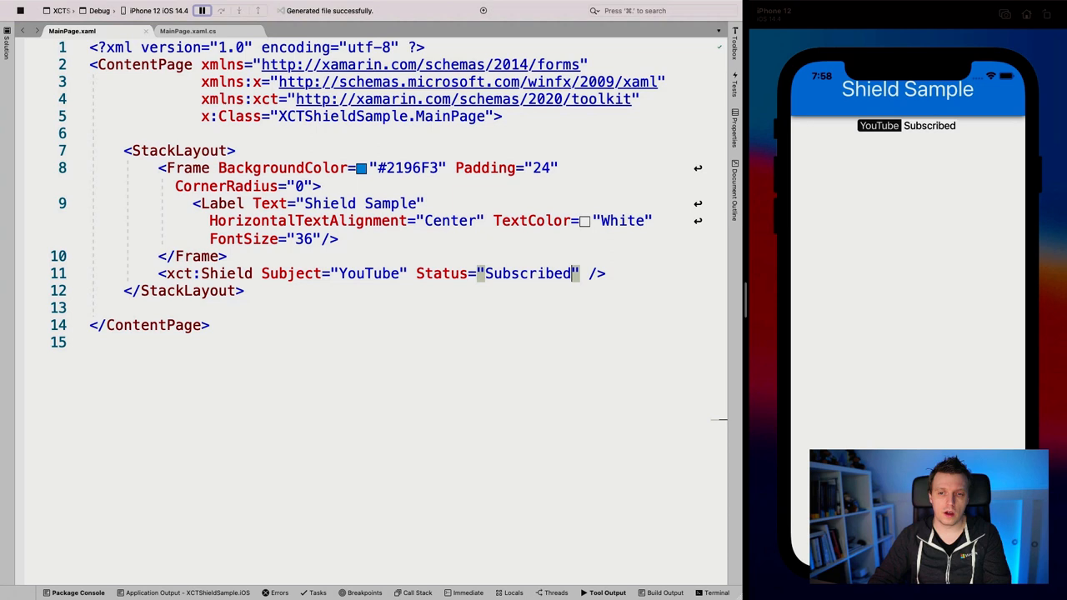
pyautogui.press('Right')
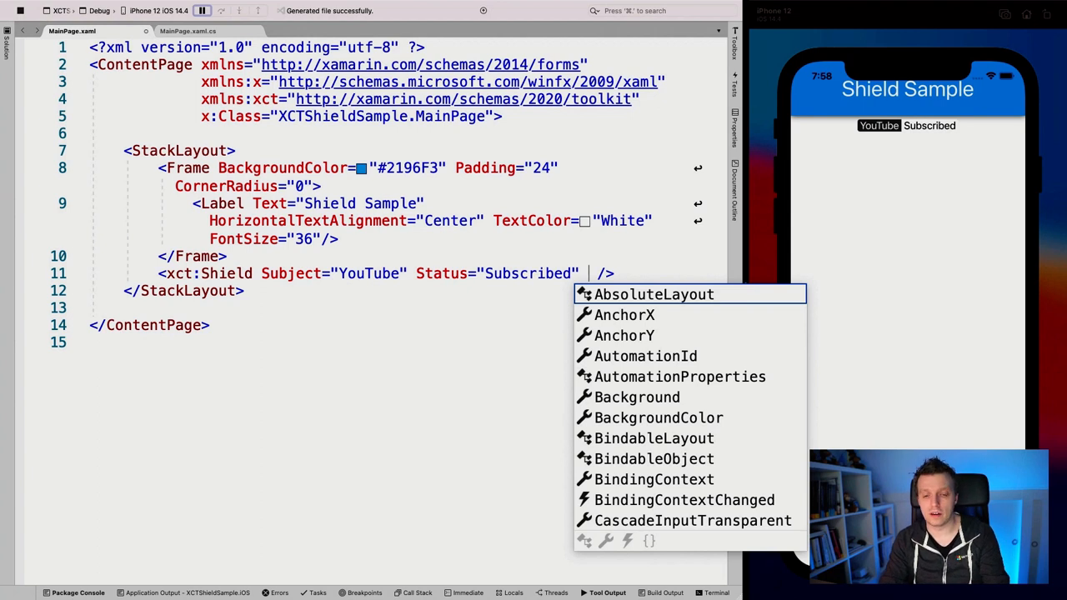
pyautogui.write('c')
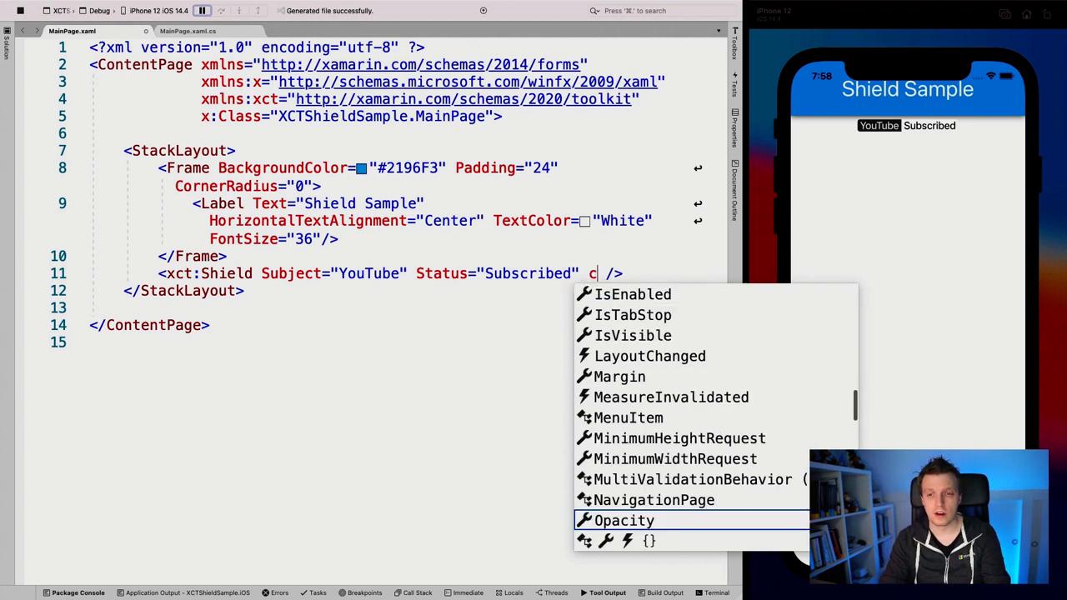
pyautogui.write('ol')
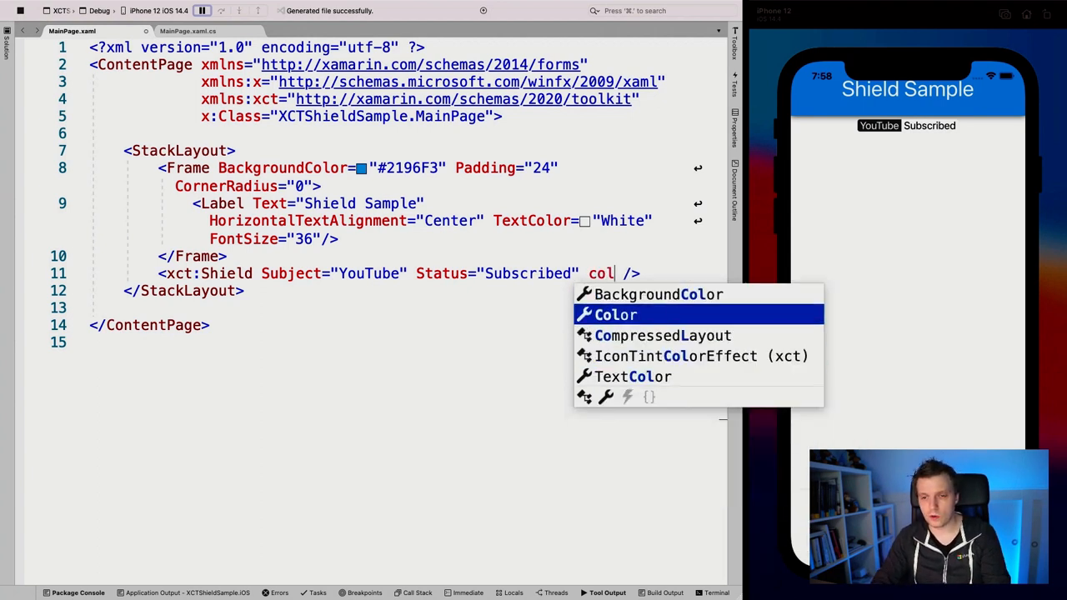
# Step: Add Color="Red" to the Shield, then replace Red with Green
pyautogui.press('Return')
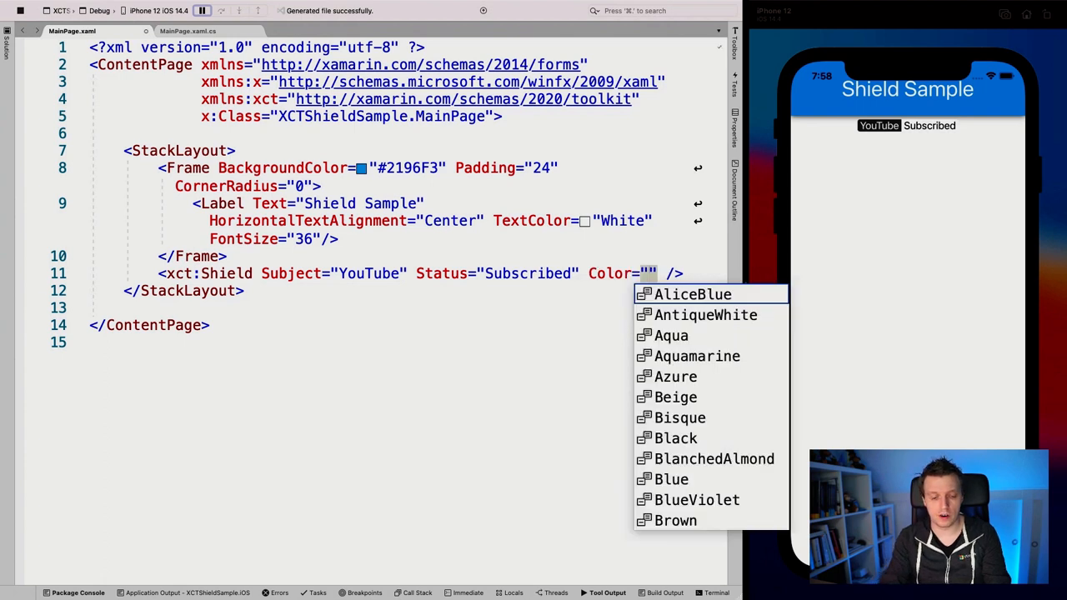
pyautogui.write('Red')
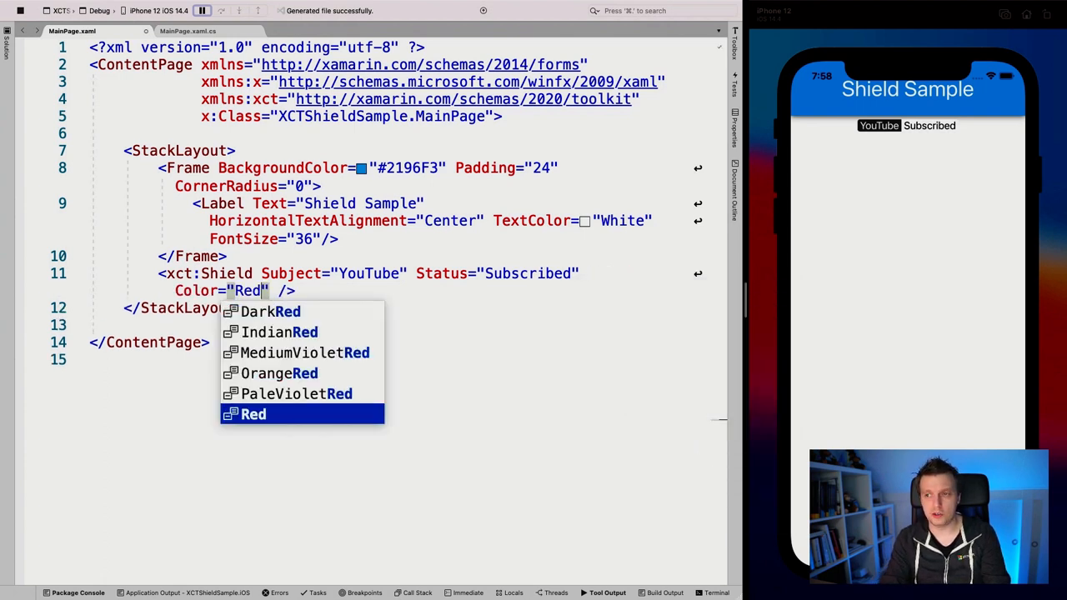
pyautogui.press('Return')
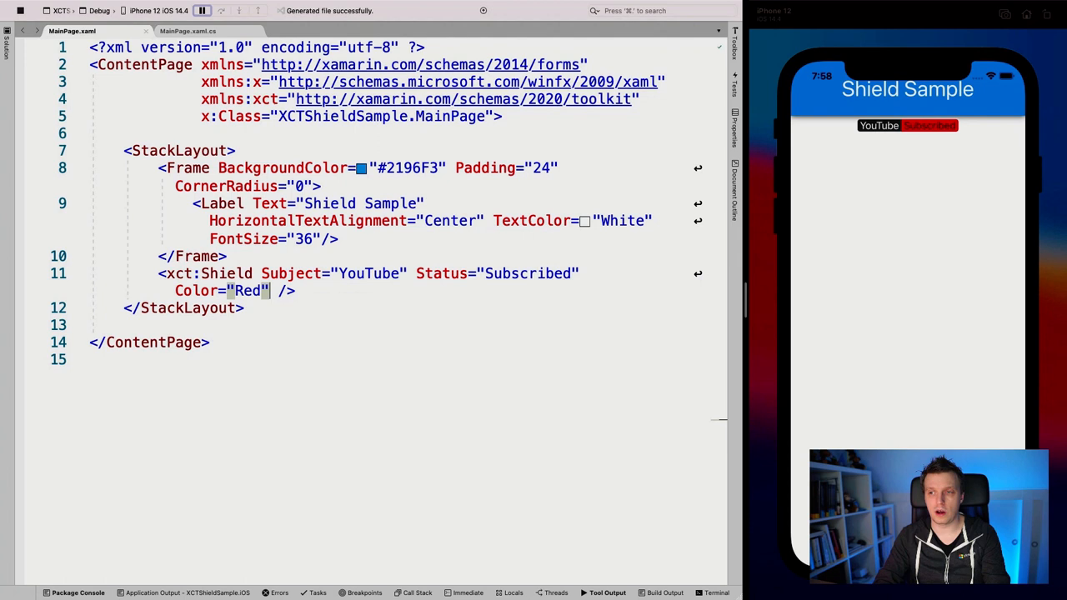
pyautogui.press('Left')
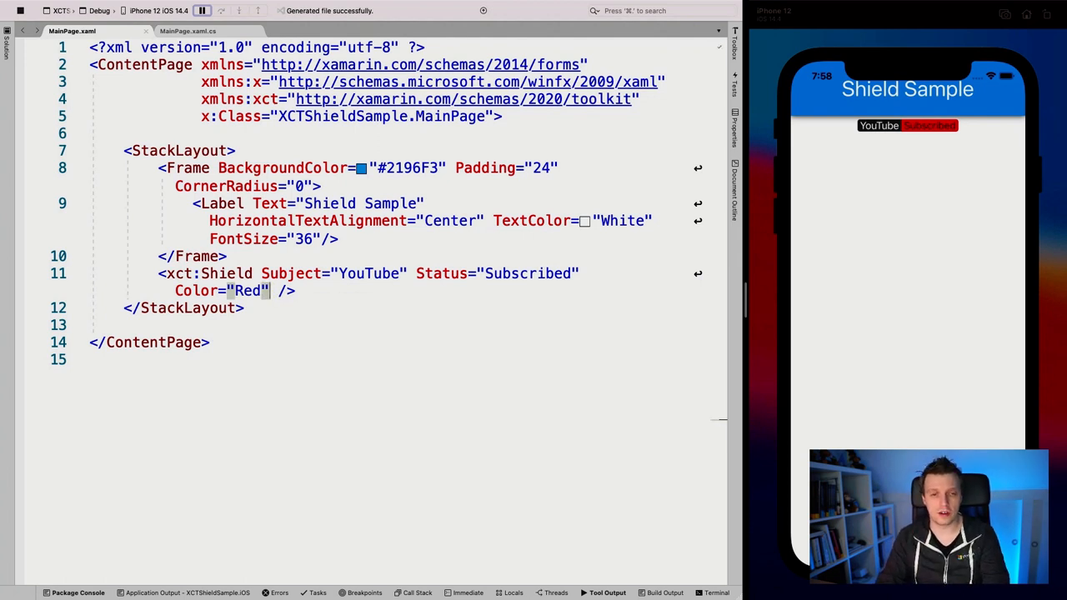
pyautogui.press('BackSpace')
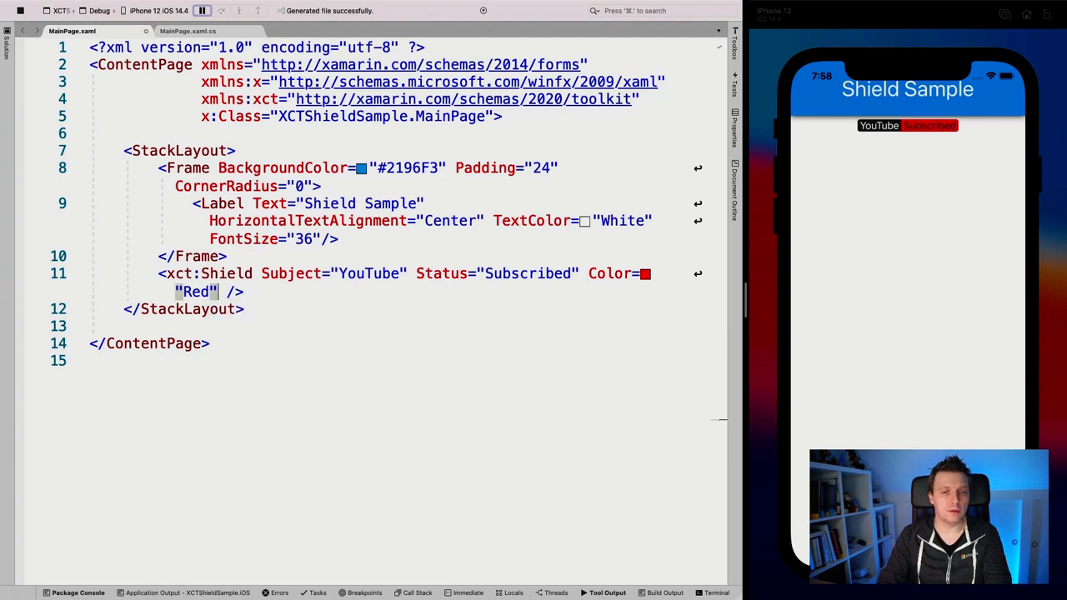
pyautogui.press('Left')
pyautogui.hotkey('shift', 'Left')
pyautogui.hotkey('shift', 'Left')
pyautogui.hotkey('shift', 'Left')
pyautogui.write('Gre')
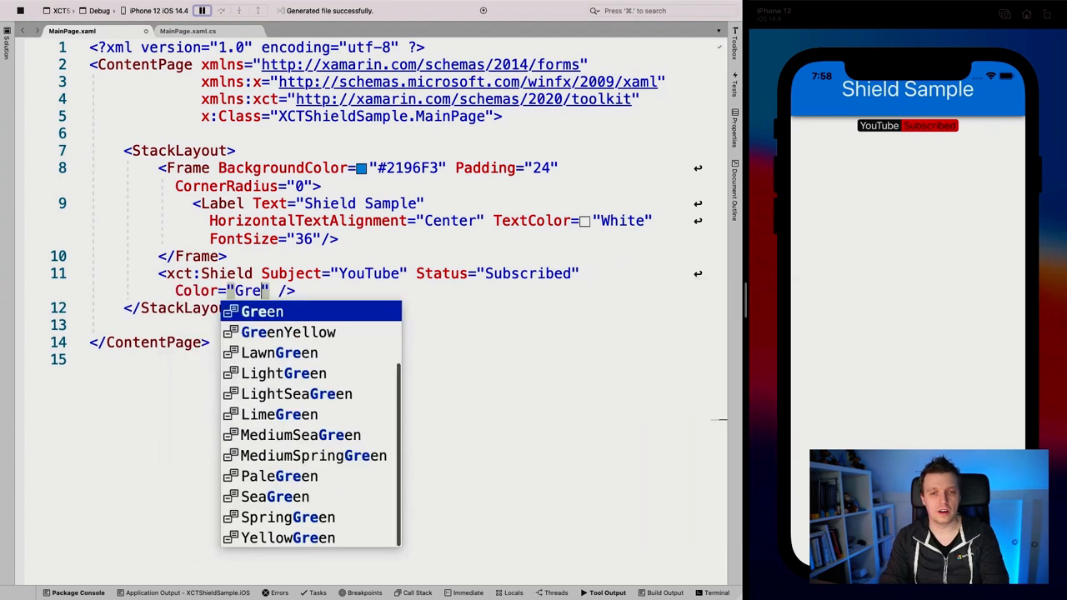
pyautogui.write('en')
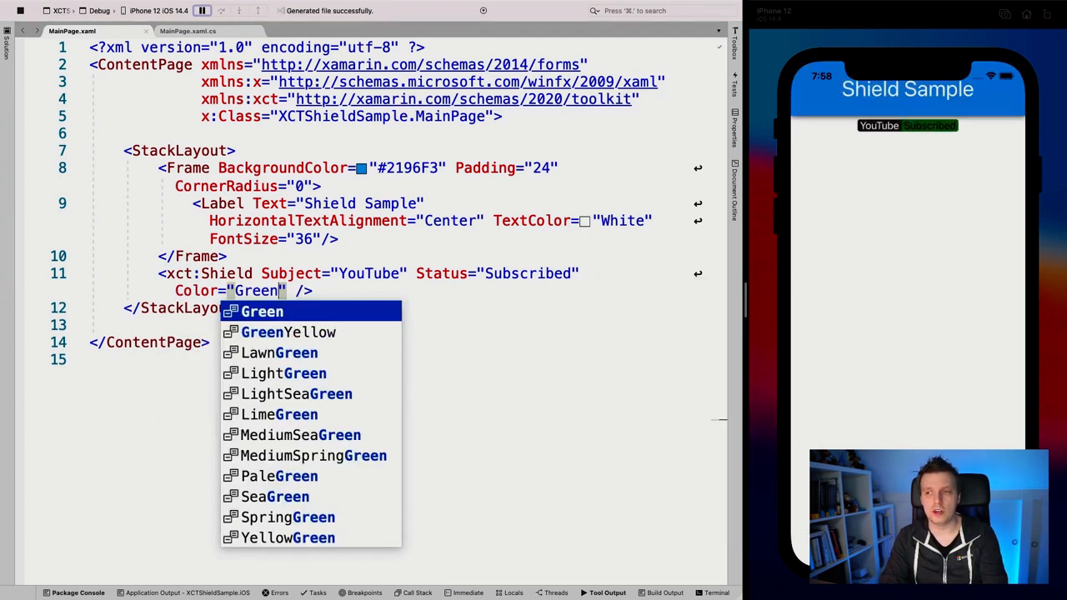
pyautogui.press('Escape')
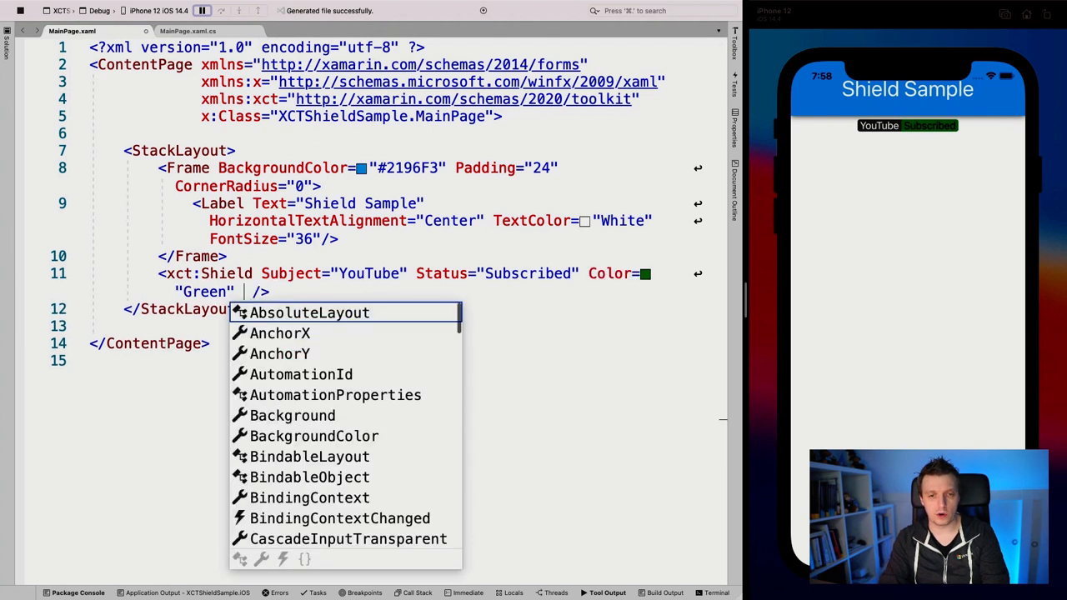
pyautogui.write('Te')
# Step: Add TextColor="White" to the Shield
pyautogui.press('Return')
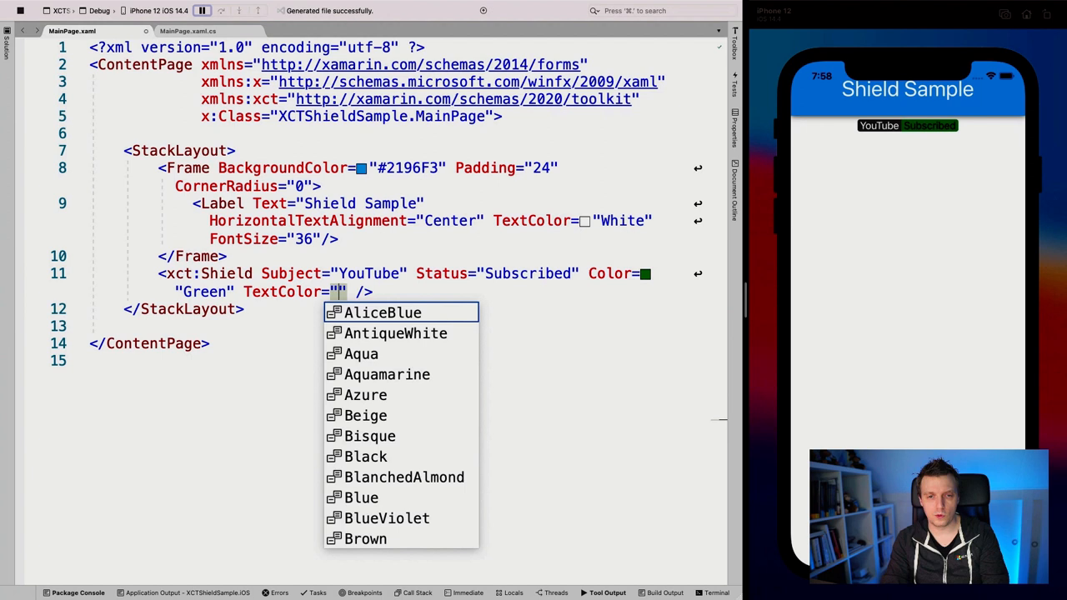
pyautogui.write('Wht')
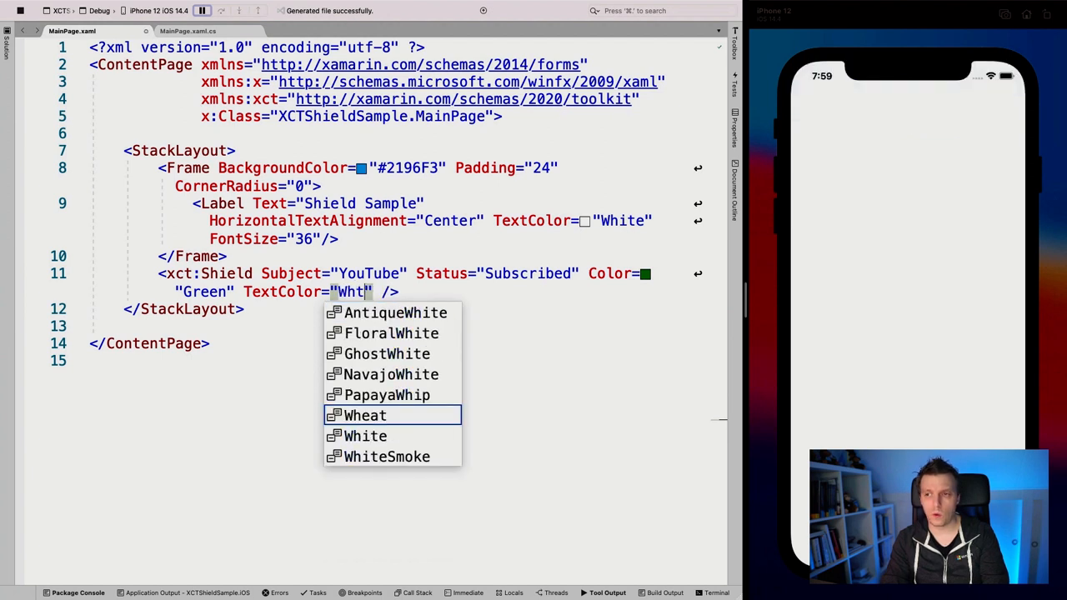
pyautogui.press('BackSpace')
pyautogui.write('ite')
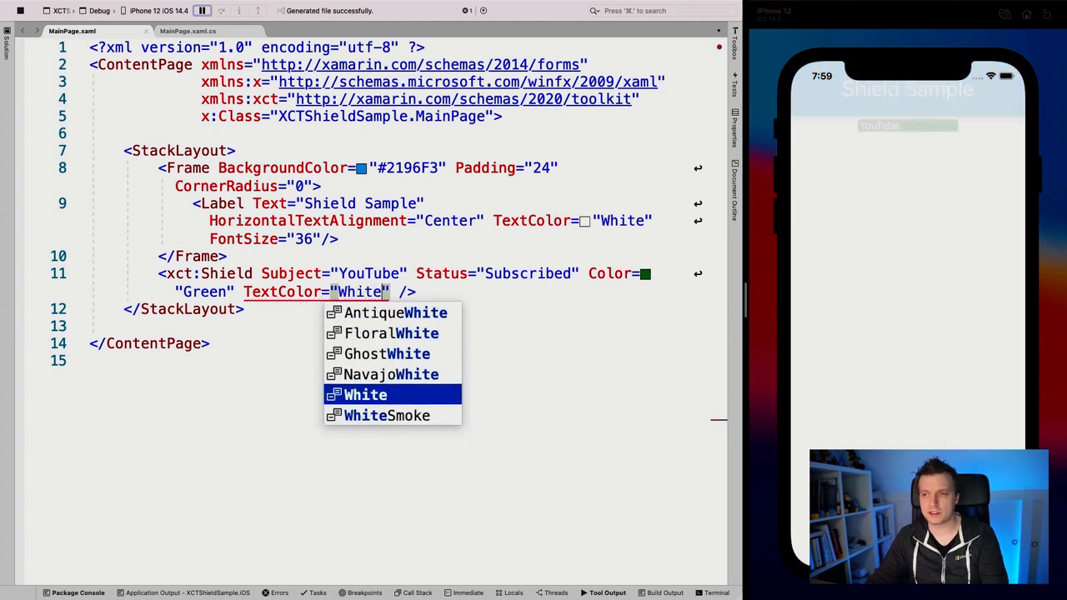
pyautogui.press('Escape')
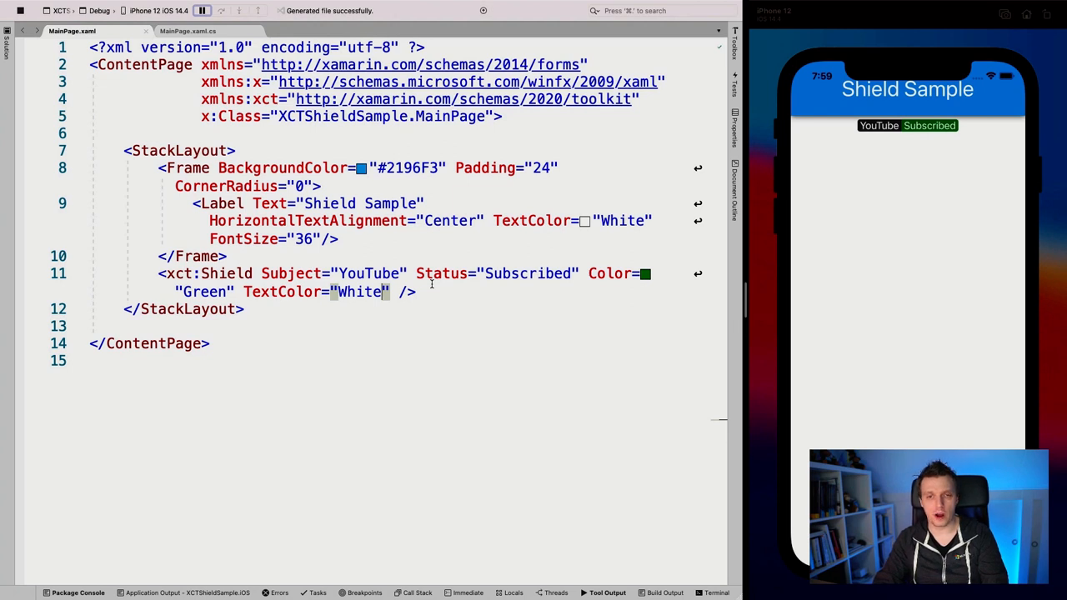
# Step: Add FontSize="25" to the Shield, choosing FontSize from IntelliSense
pyautogui.press('Right')
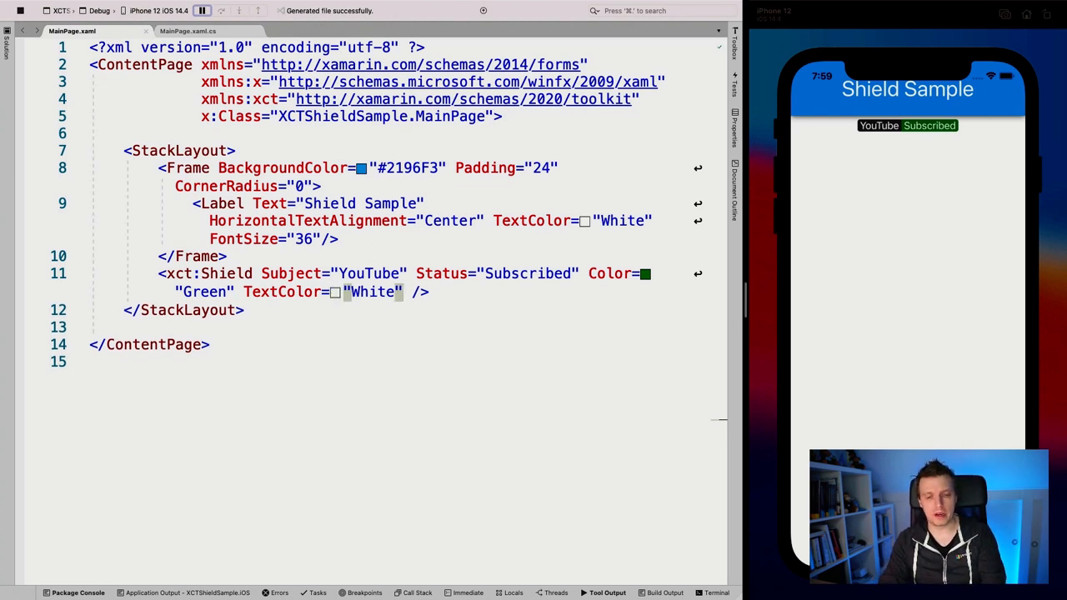
pyautogui.write('font')
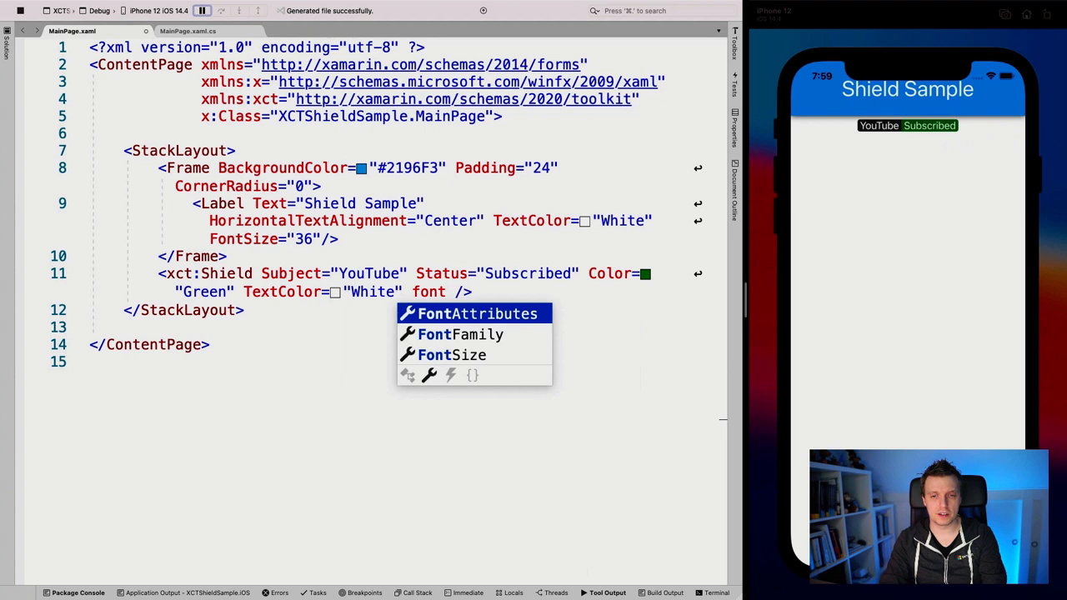
pyautogui.press('Down')
pyautogui.press('Down')
pyautogui.press('Up')
pyautogui.press('Up')
pyautogui.press('Down')
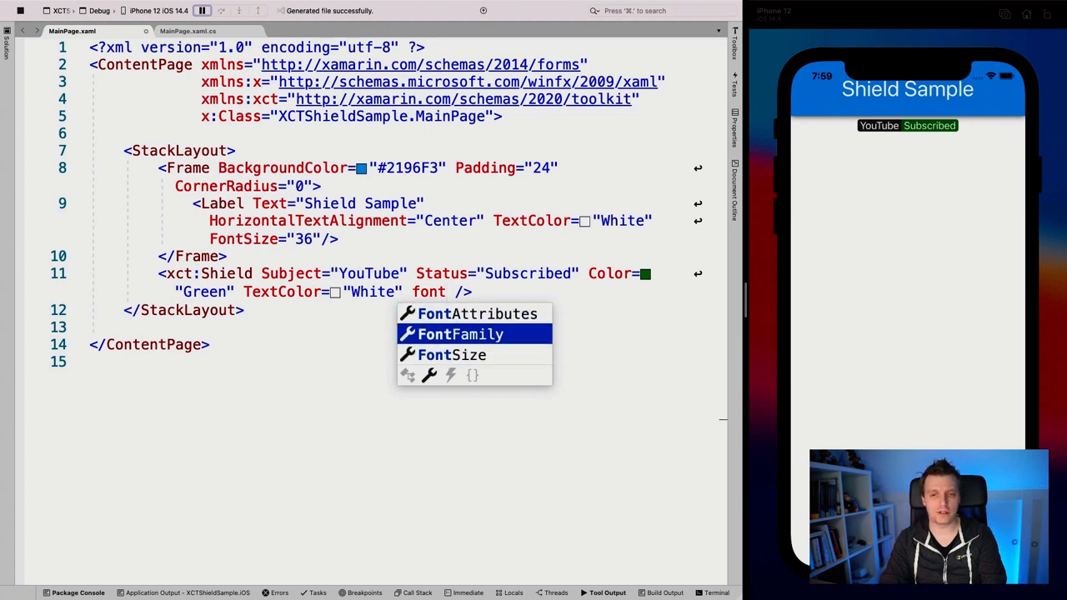
pyautogui.press('Down')
pyautogui.press('Up')
pyautogui.press('Up')
pyautogui.press('Down')
pyautogui.press('Down')
pyautogui.press('Return')
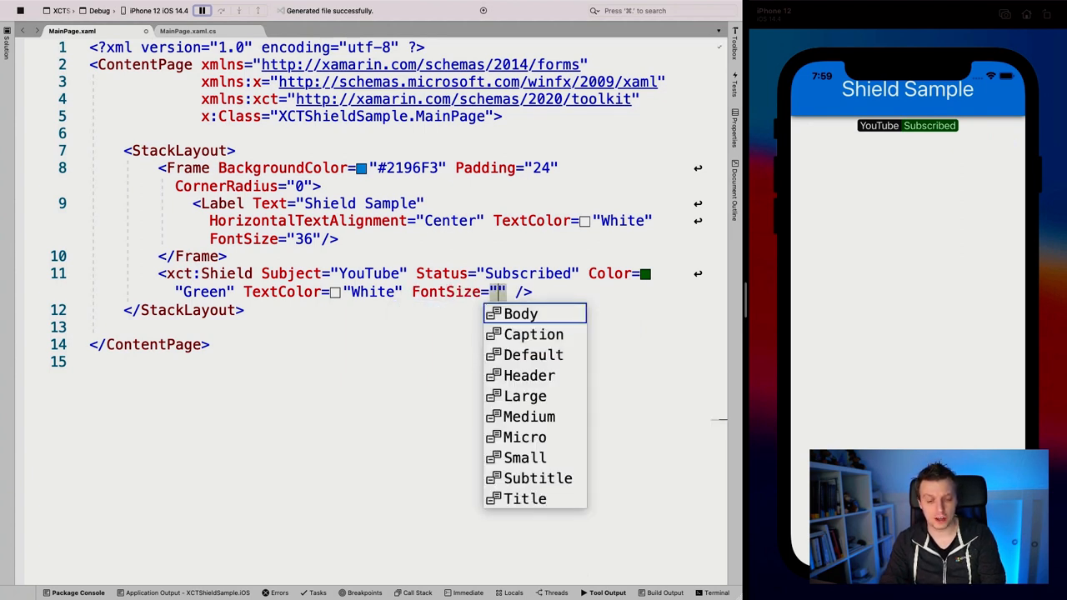
pyautogui.write('25')
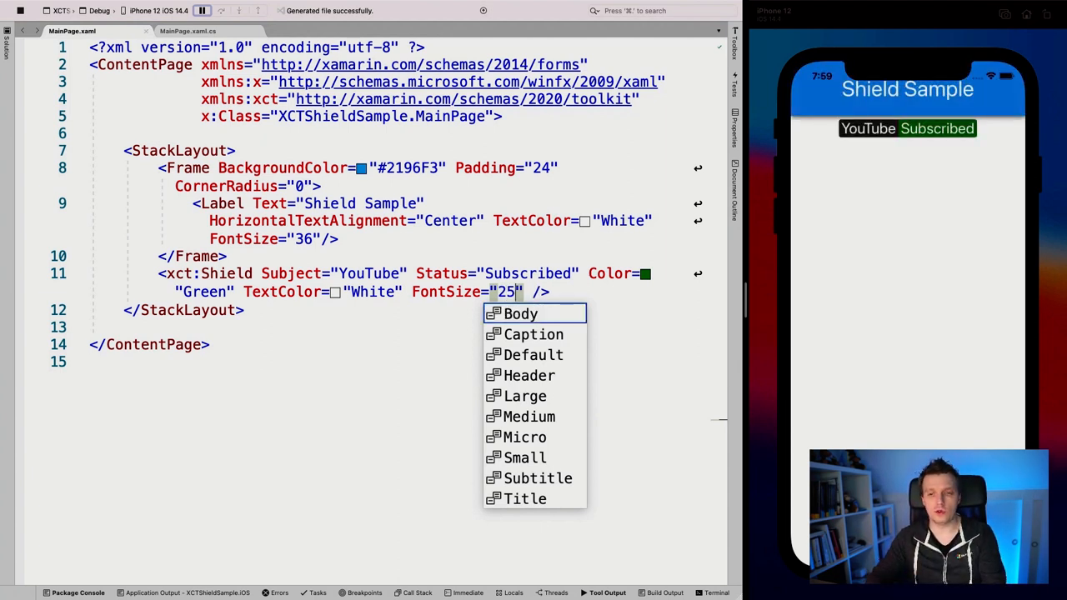
pyautogui.press('Escape')
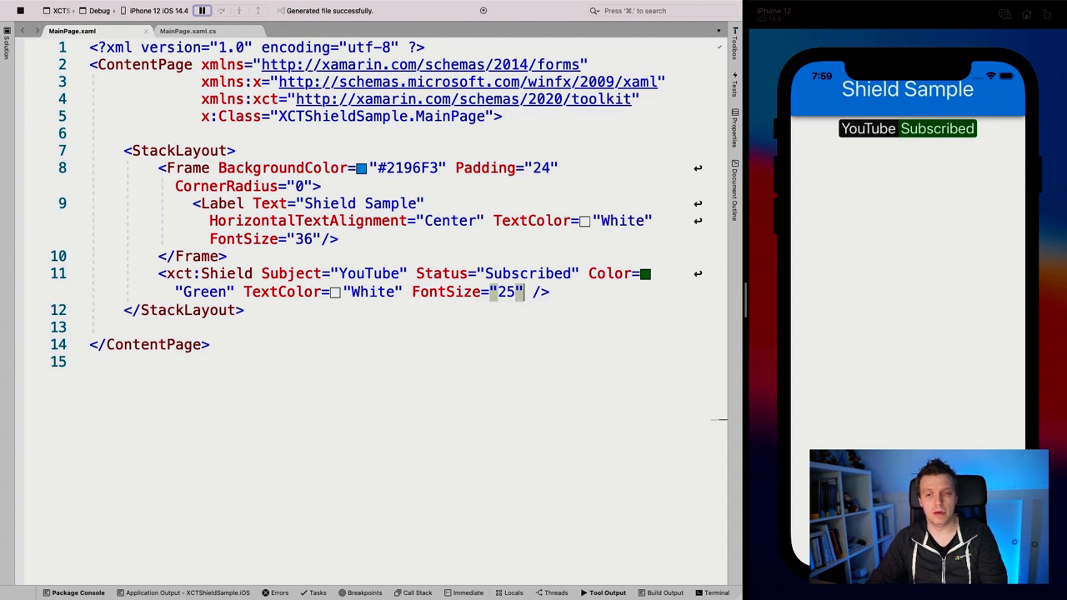
# Step: Begin selecting the whole YouTube Shield line for duplication
pyautogui.press('End')
pyautogui.hotkey('shift', 'Up')
# Step: Copy the YouTube Shield element and paste a duplicate on a new line
pyautogui.hotkey('shift', 'Home')
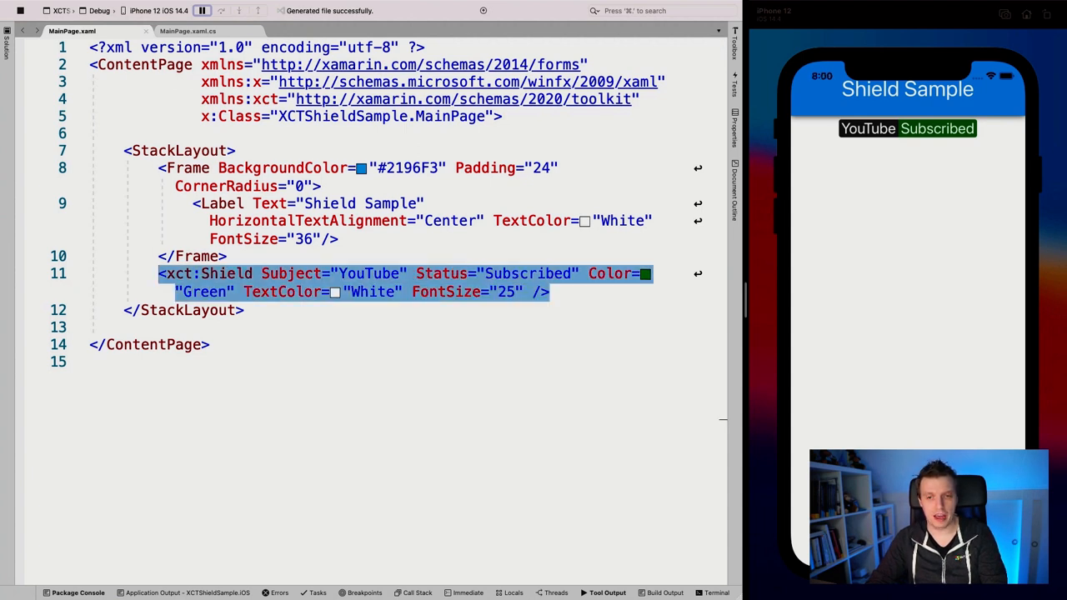
pyautogui.press('super+c')
pyautogui.press('Right')
pyautogui.press('Return')
pyautogui.press('super+v')
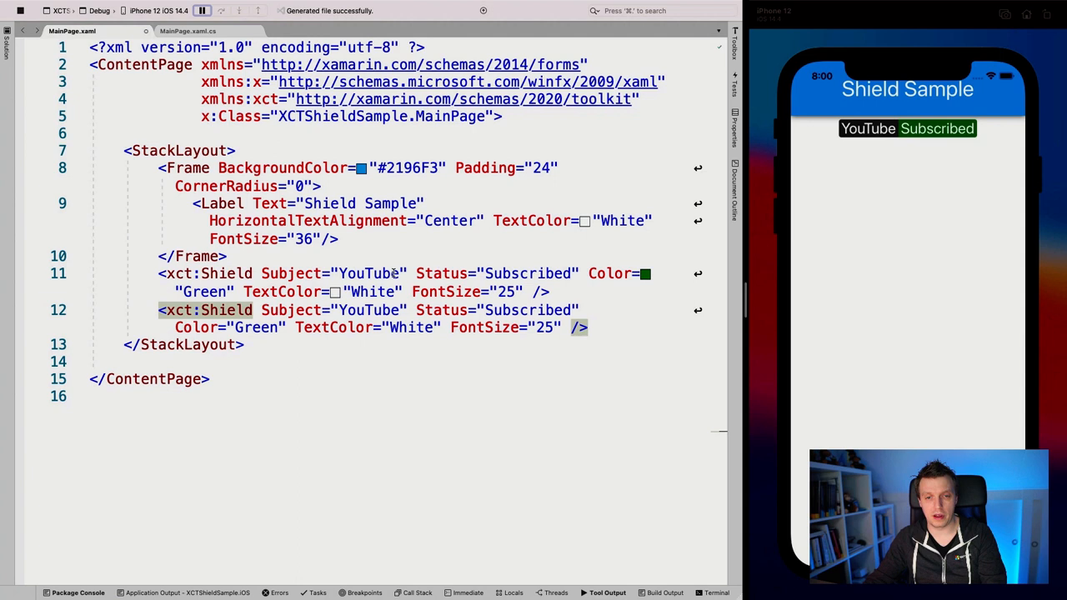
# Step: Change the copy to Subject Twitter, Color Blue, Status Following and FontSize 40
pyautogui.doubleClick(372, 309)
pyautogui.write('Twitter')
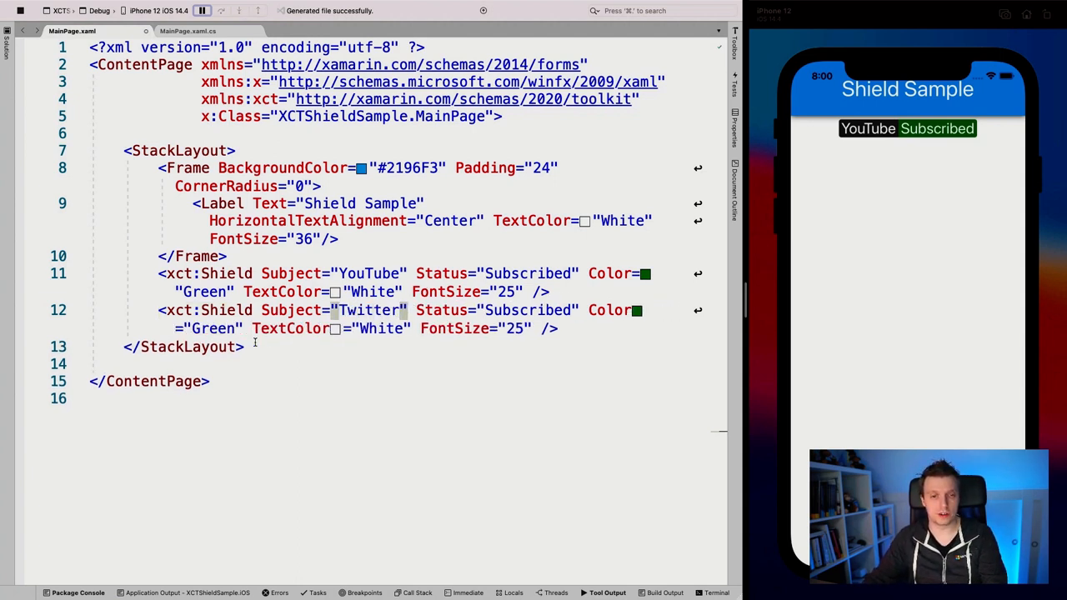
pyautogui.doubleClick(221, 329)
pyautogui.write('Bl')
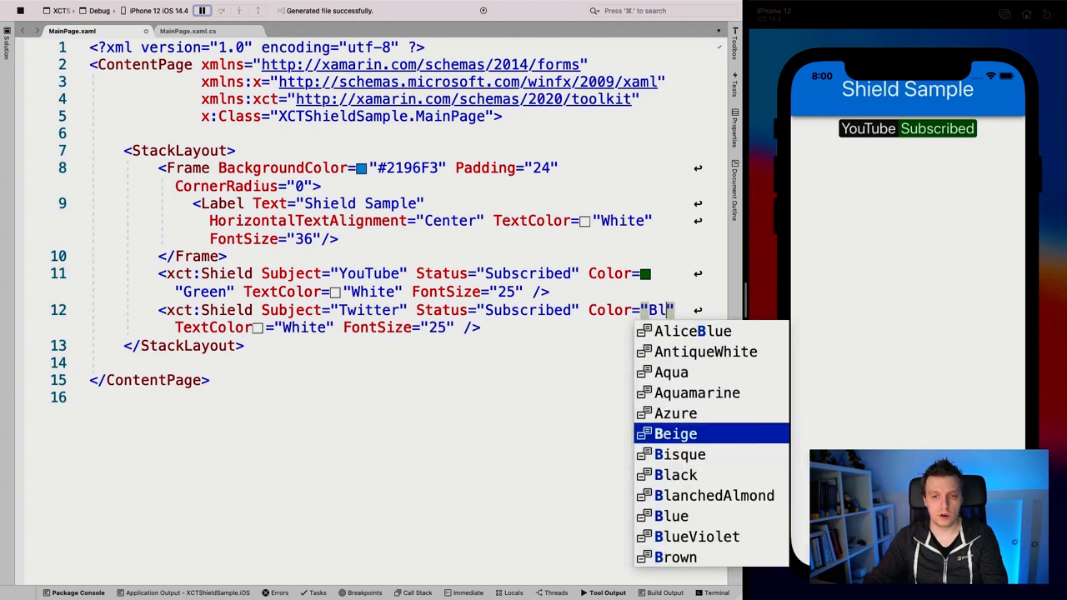
pyautogui.write('ue')
pyautogui.press('Return')
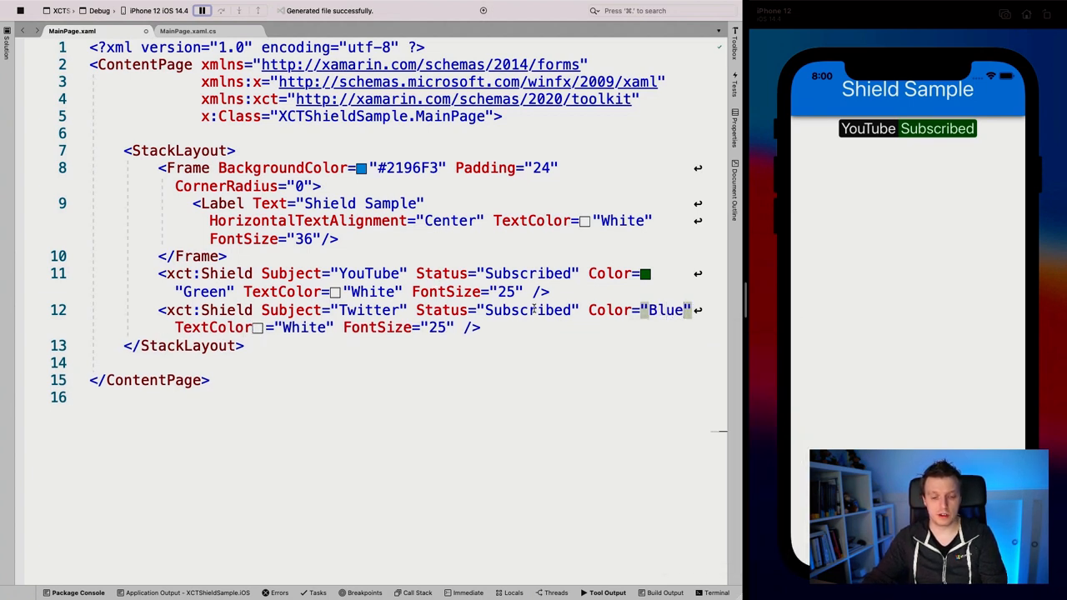
pyautogui.doubleClick(534, 310)
pyautogui.write('Follow')
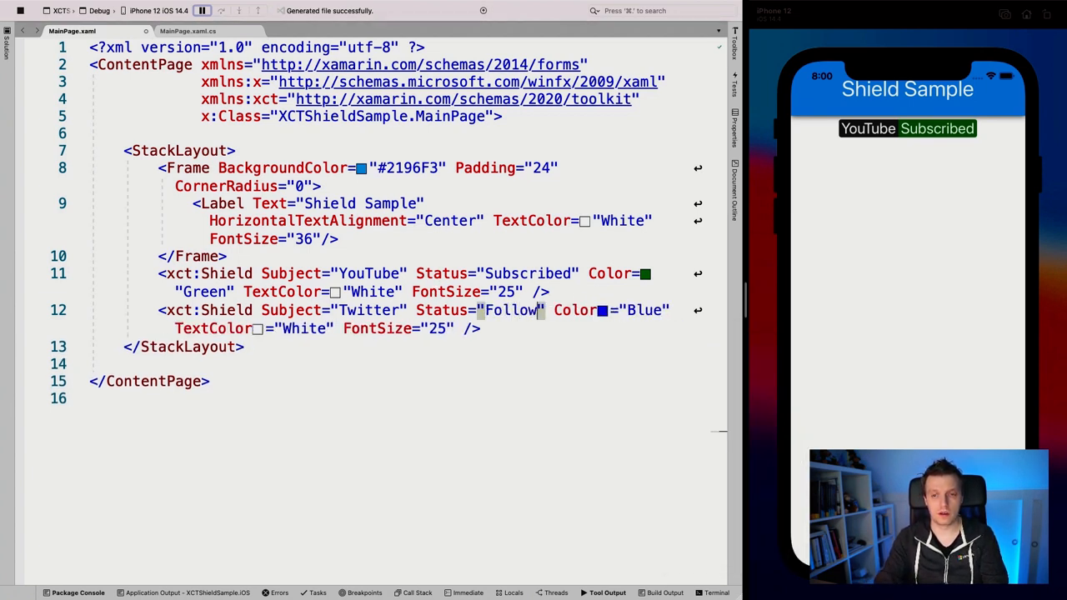
pyautogui.write('ing')
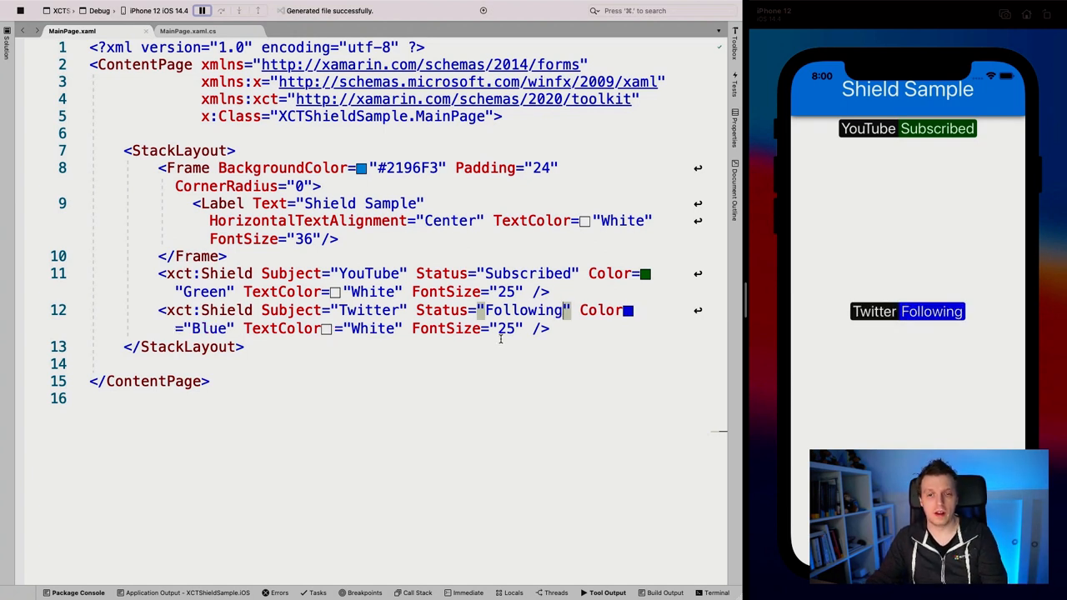
pyautogui.doubleClick(505, 328)
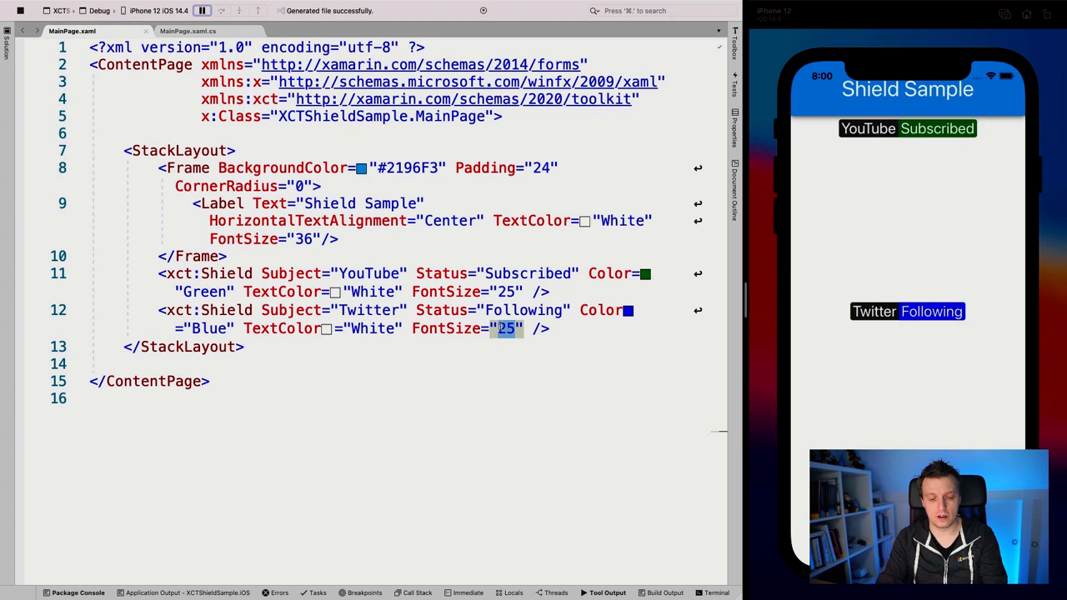
pyautogui.write('40')
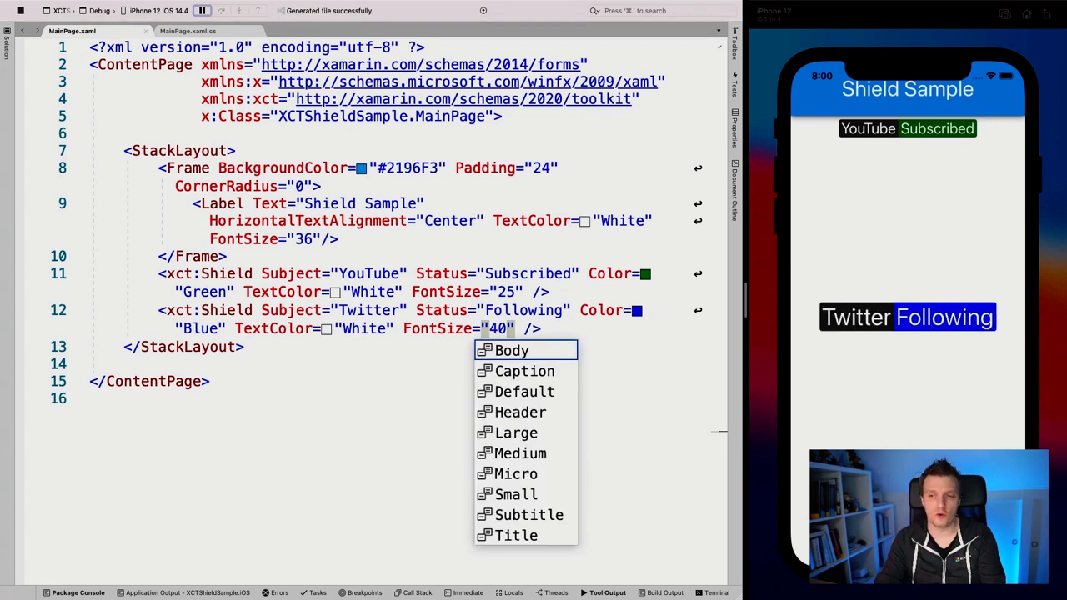
pyautogui.press('Escape')
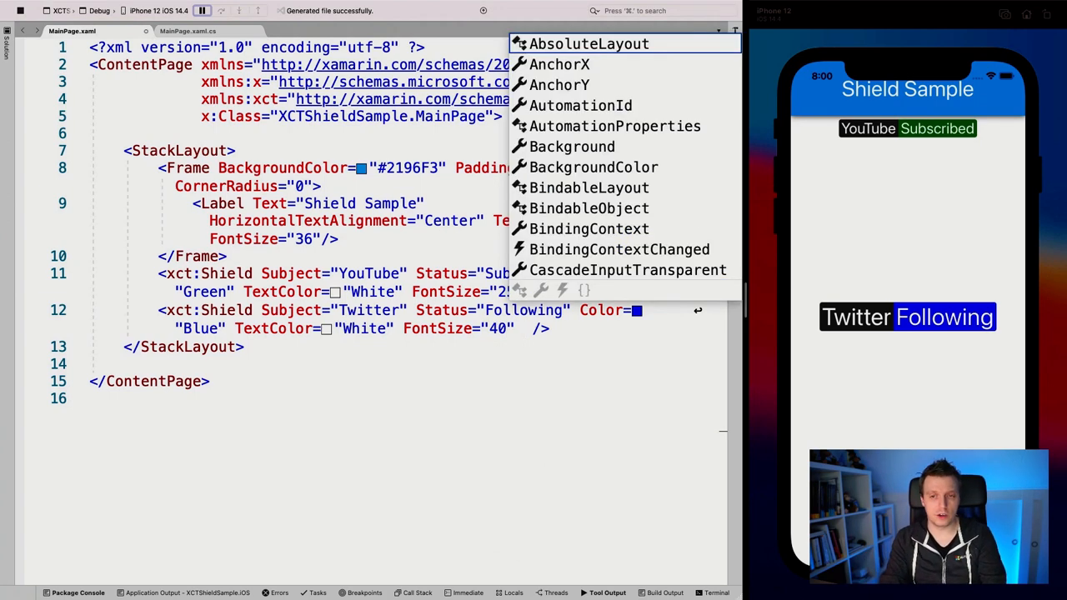
pyautogui.write('Comm')
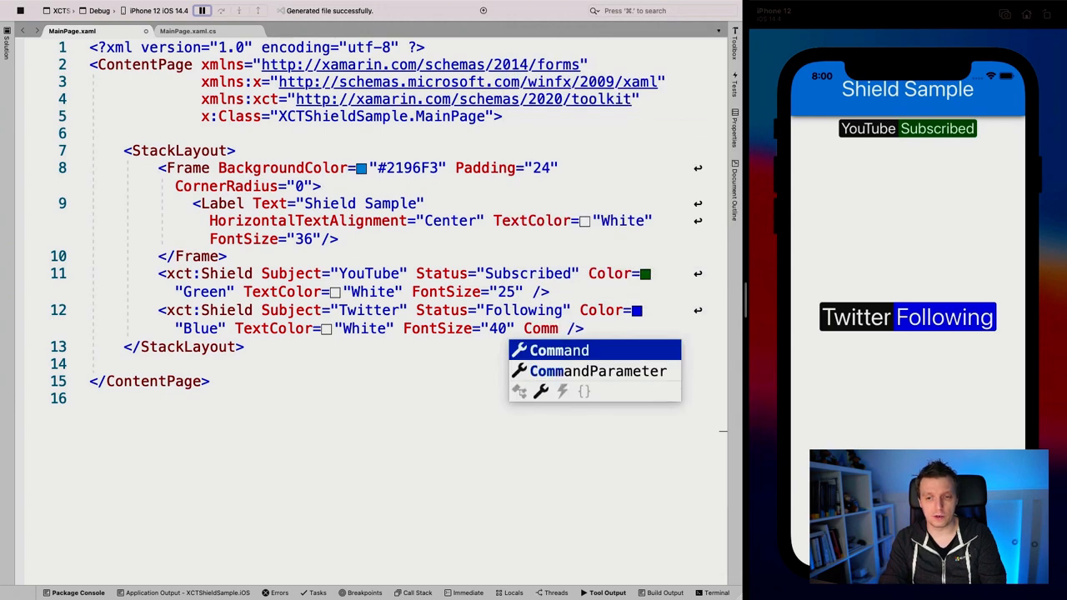
# Step: Add Command="{Binding TappedShield}" to the Twitter Shield
pyautogui.press('Return')
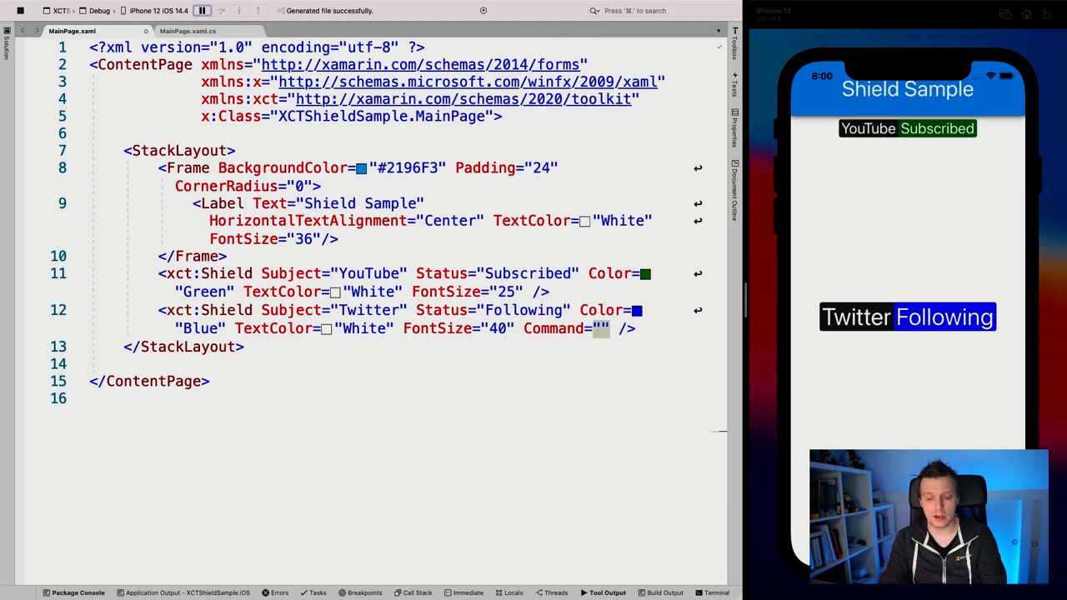
pyautogui.write('{')
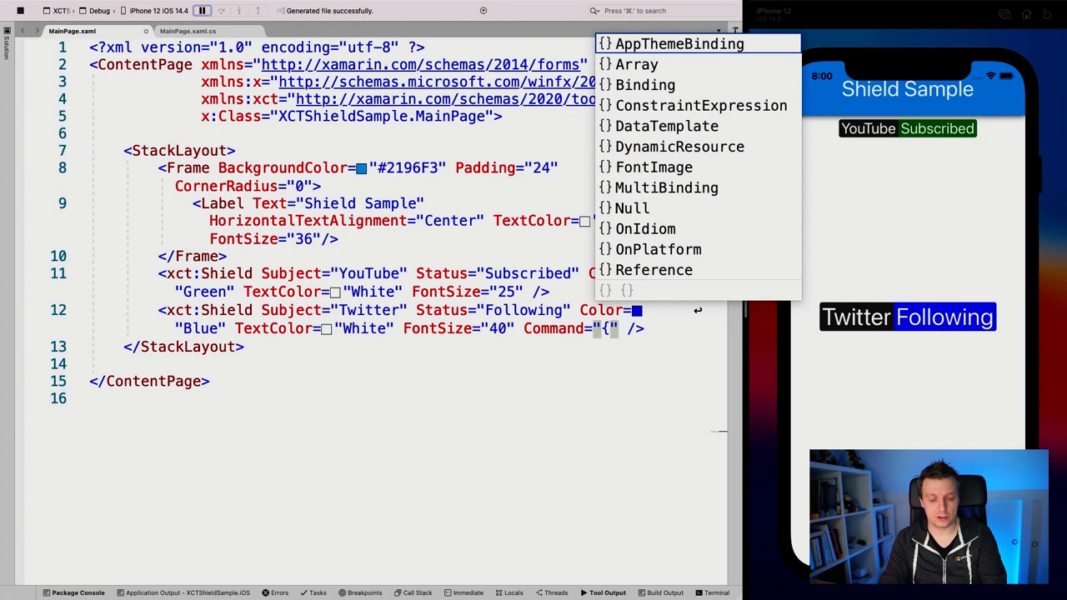
pyautogui.write('Binding')
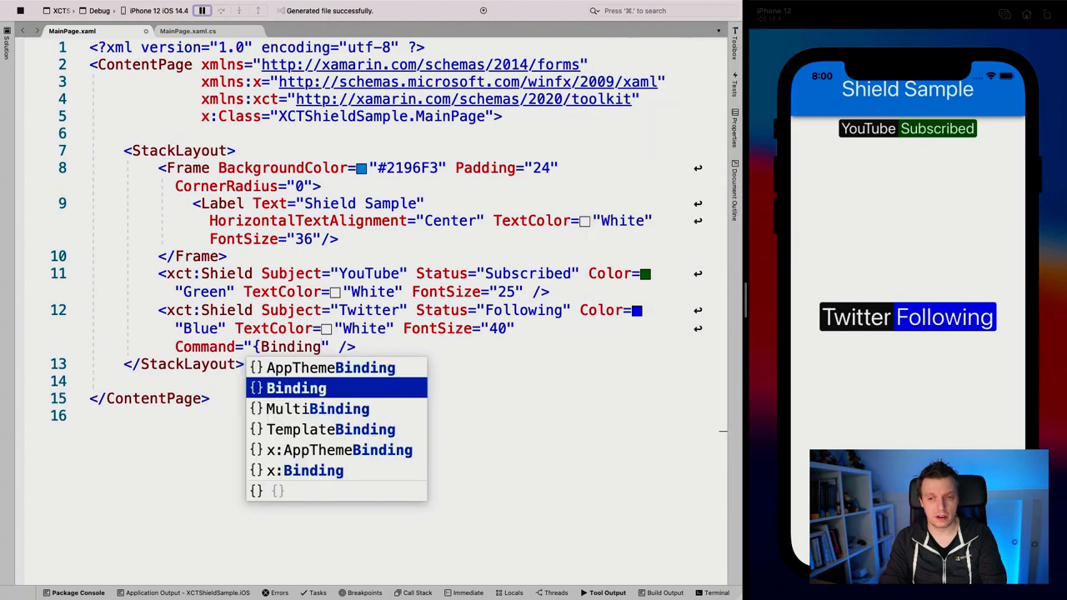
pyautogui.write(' Tap')
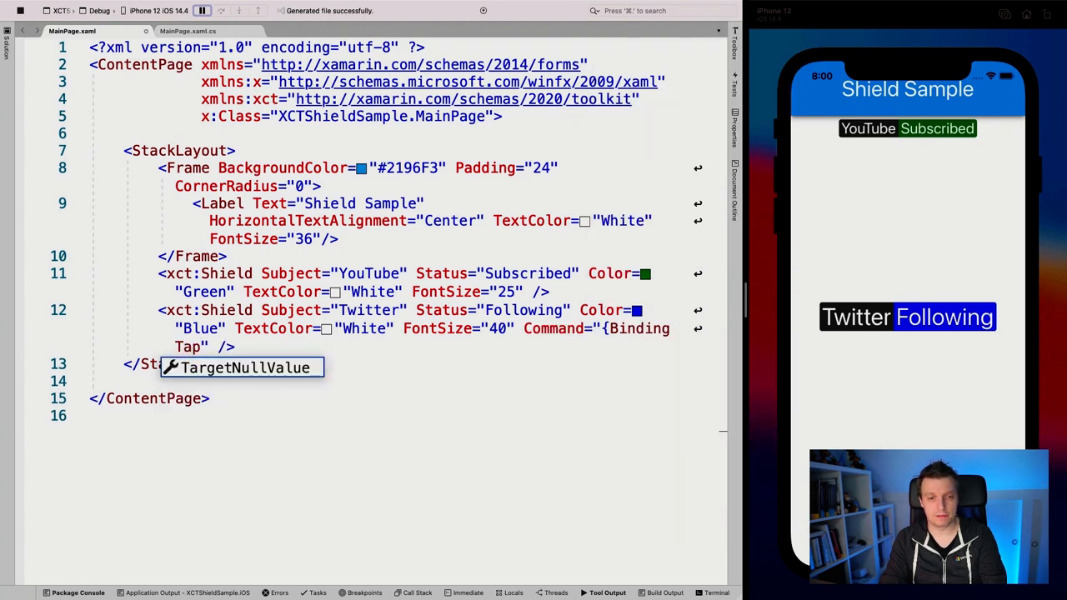
pyautogui.write('pedShi')
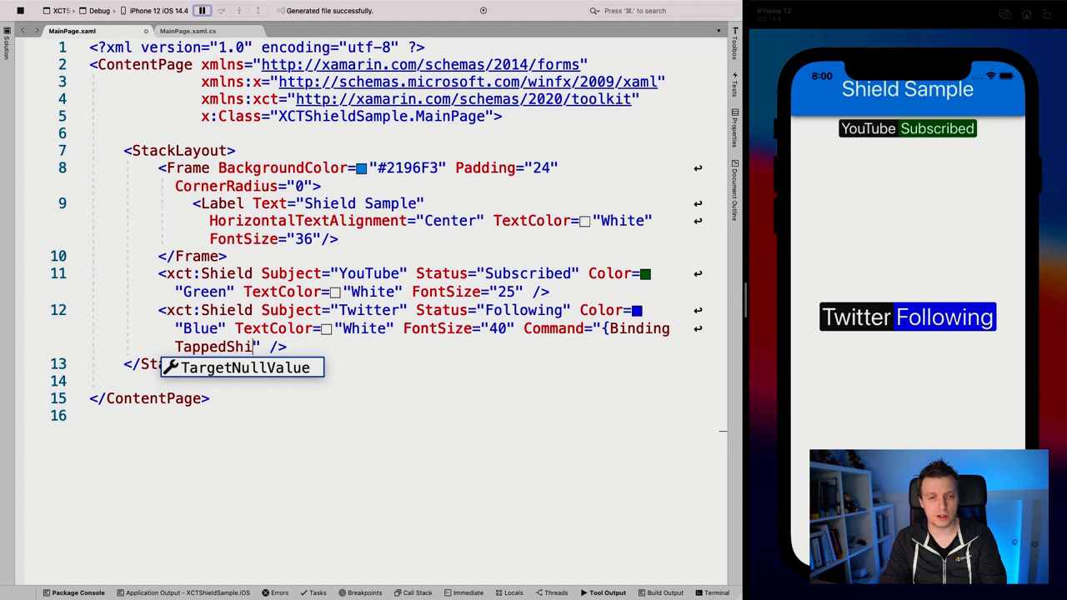
pyautogui.write('eld}')
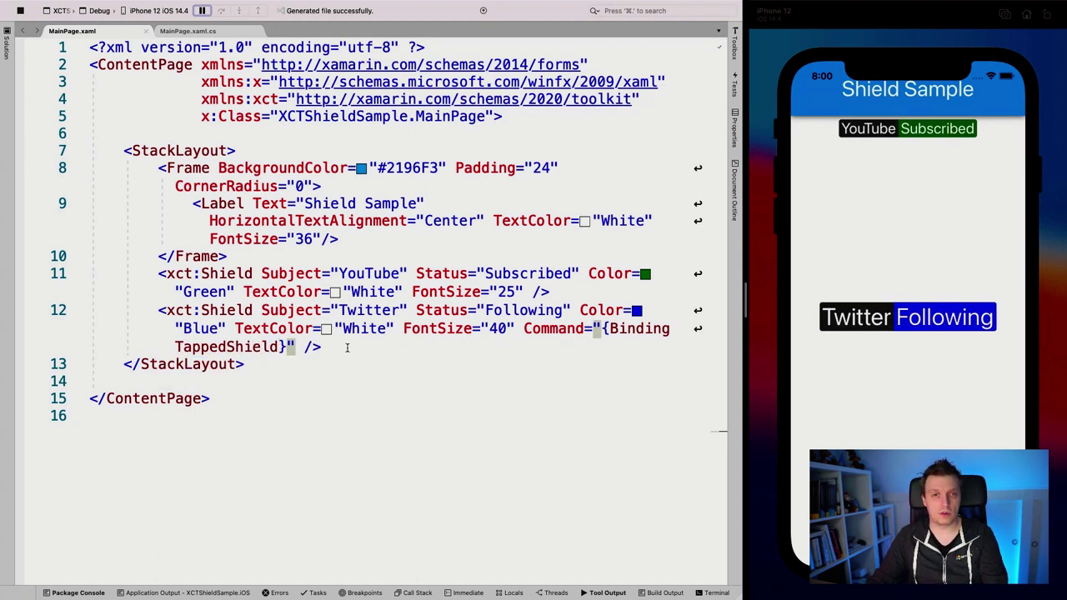
# Step: In MainPage.xaml.cs, declare a TappedShield Command property in the MainPage class
pyautogui.click(192, 31)
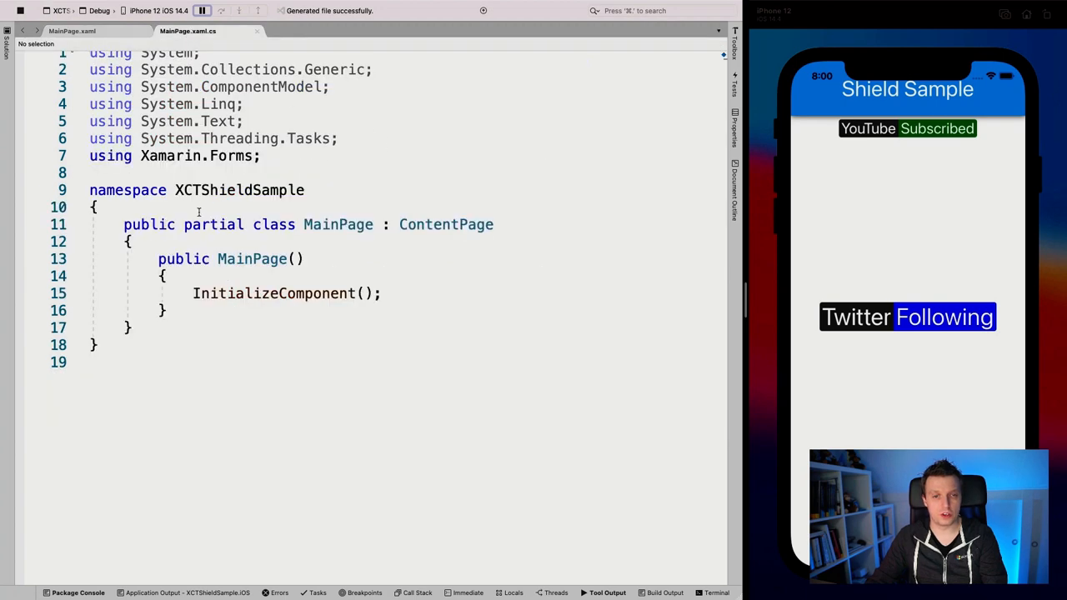
pyautogui.click(133, 241)
pyautogui.press('Return')
pyautogui.write('pu')
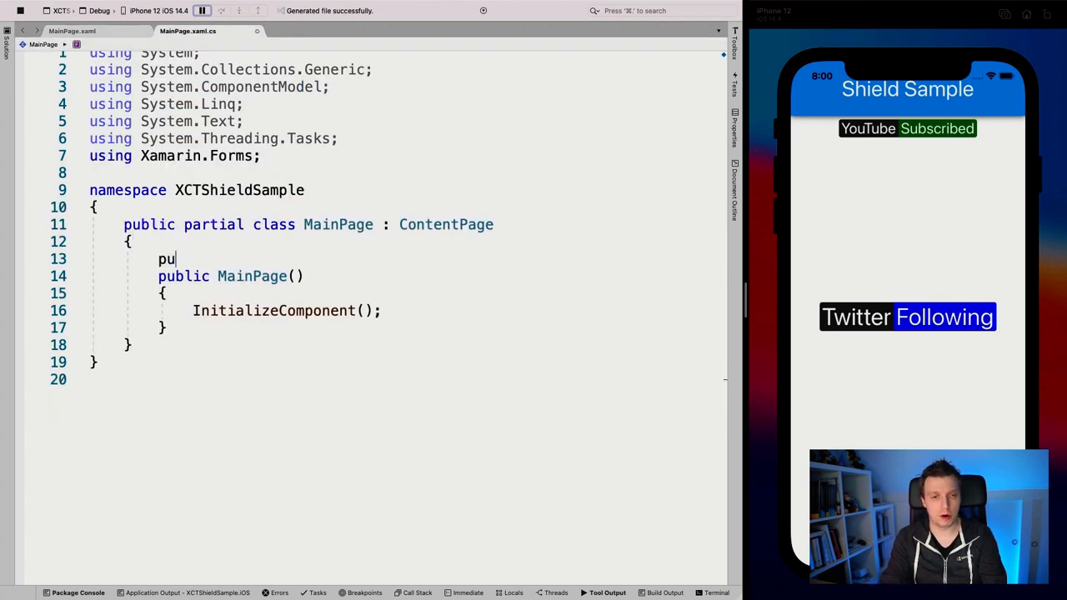
pyautogui.write('blic Comma')
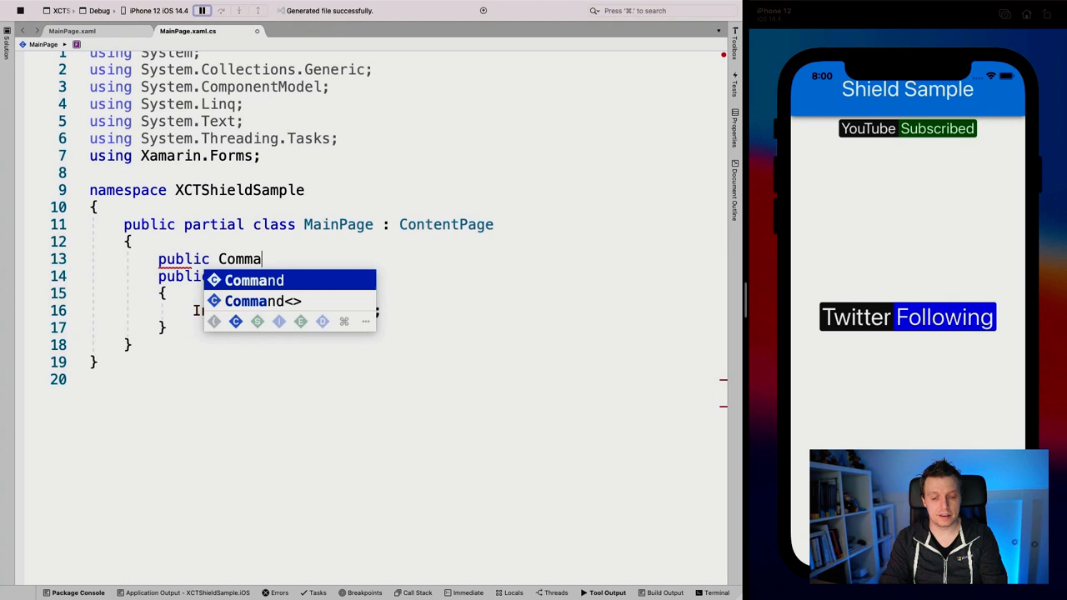
pyautogui.write('nd Tappe')
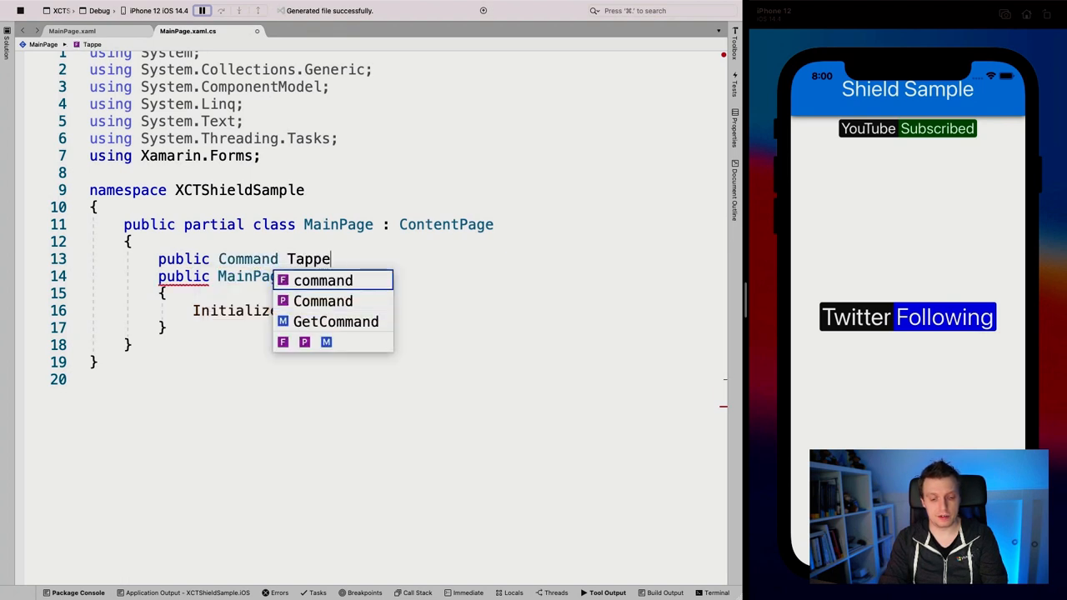
pyautogui.write('Shiel')
pyautogui.press('BackSpace')
pyautogui.press('BackSpace')
pyautogui.press('BackSpace')
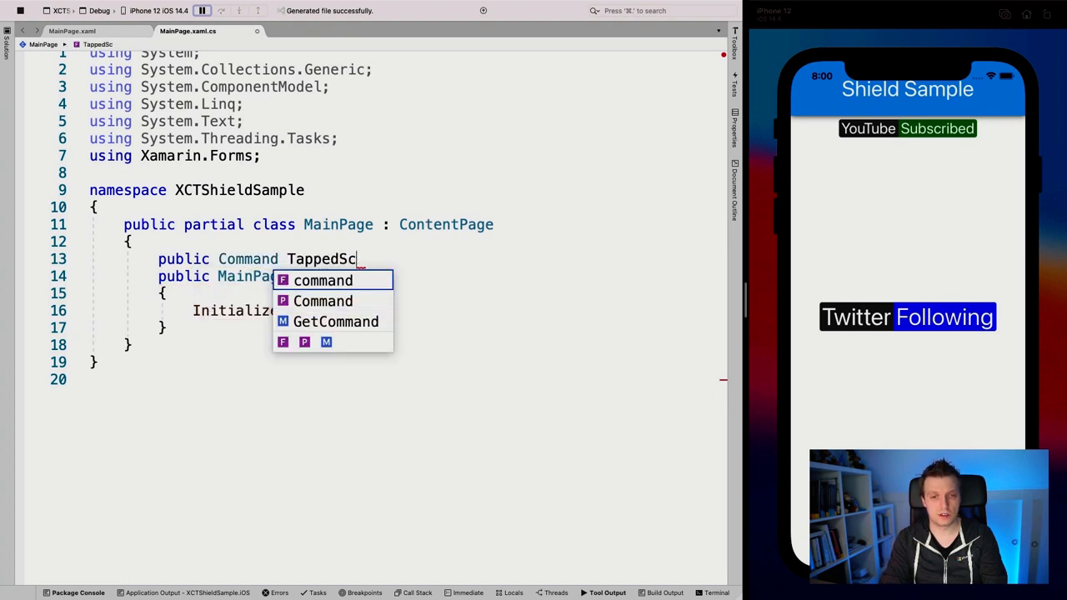
pyautogui.press('BackSpace')
pyautogui.write('hield')
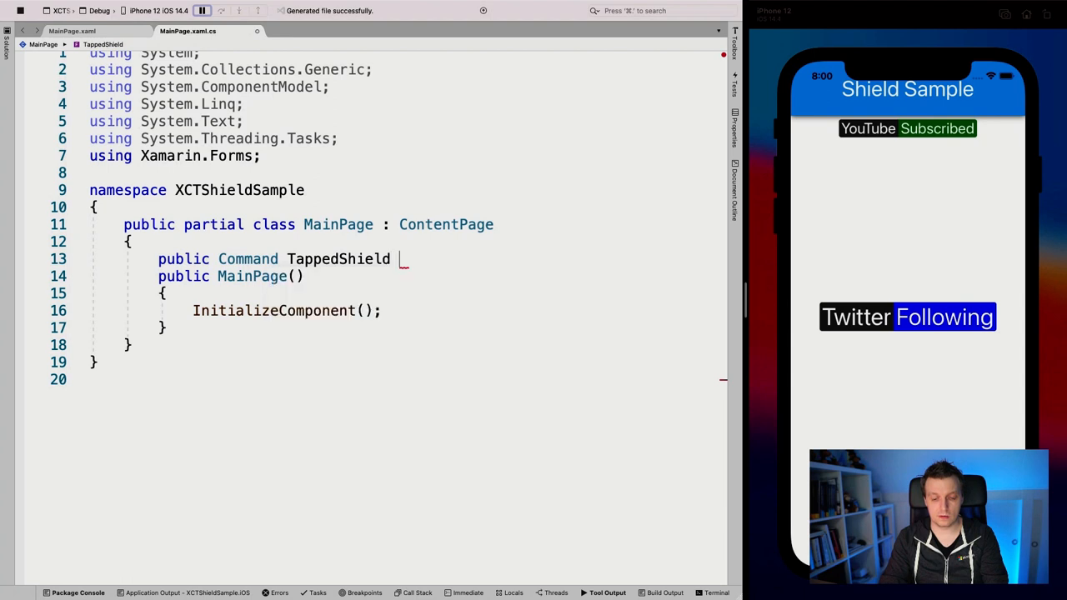
pyautogui.write(' { get; set')
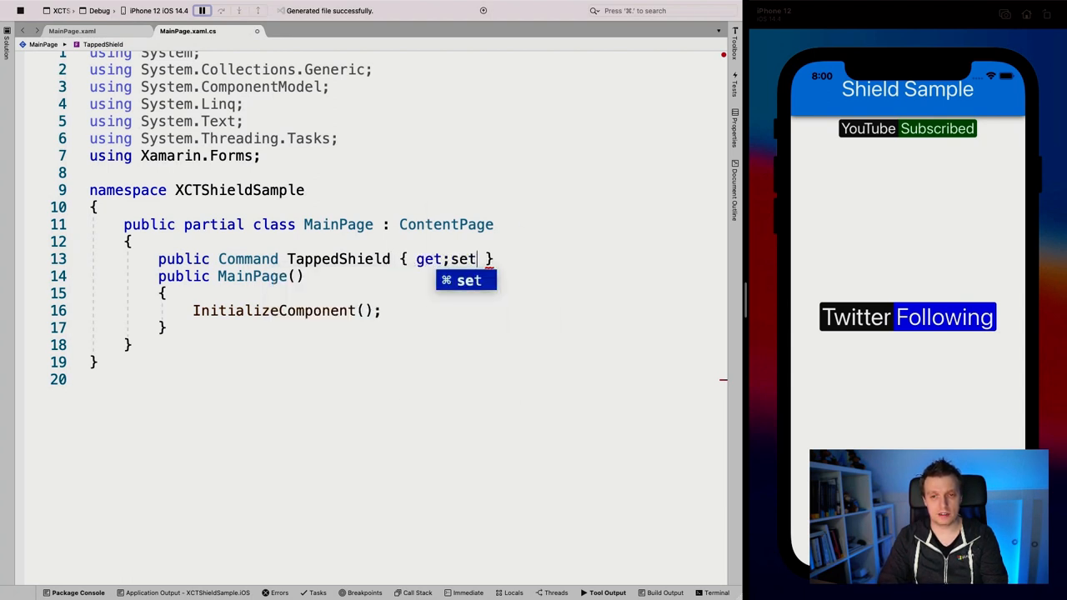
pyautogui.write(';')
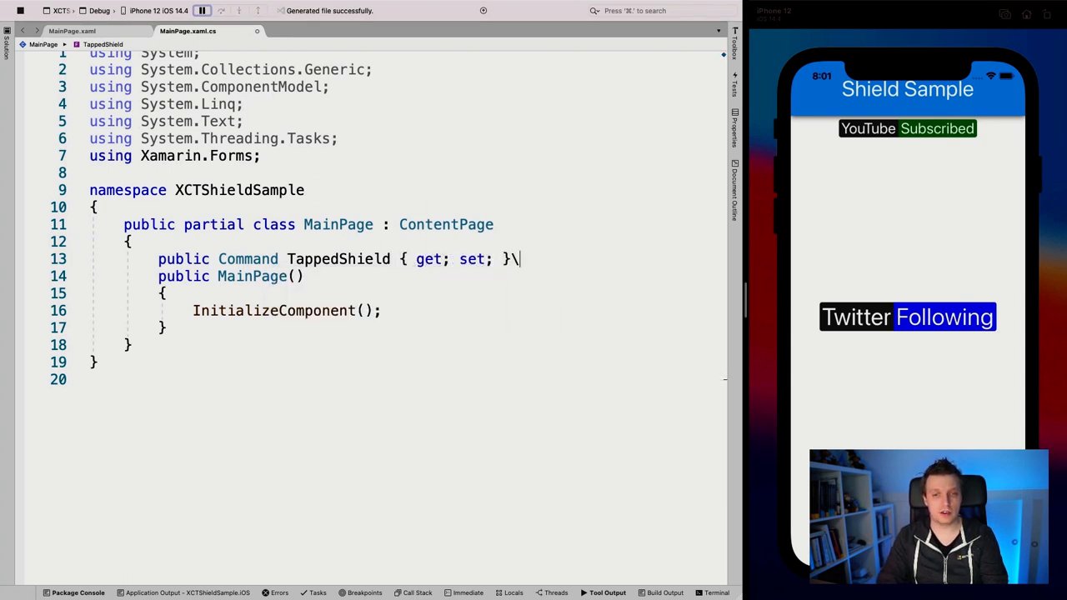
pyautogui.press('Return')
pyautogui.press('Up')
# Step: In the constructor, set TappedShield to a Command showing DisplayAlert "Subscribed", "You're now subscribed, thanks!", "OK"
pyautogui.press('Down')
pyautogui.press('Down')
pyautogui.press('Down')
pyautogui.press('Down')
pyautogui.press('End')
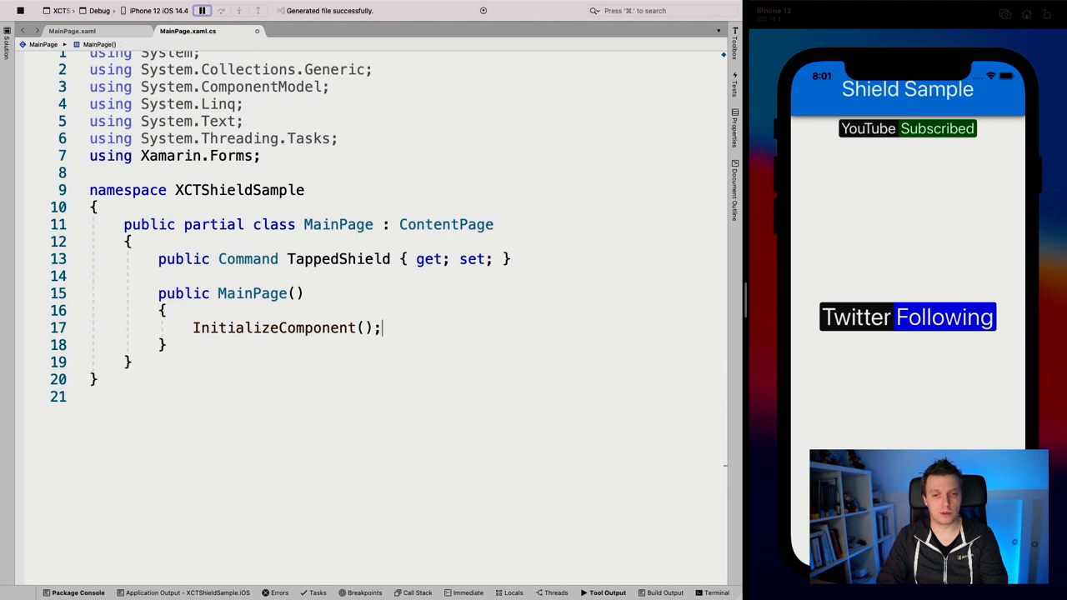
pyautogui.press('Return')
pyautogui.press('Return')
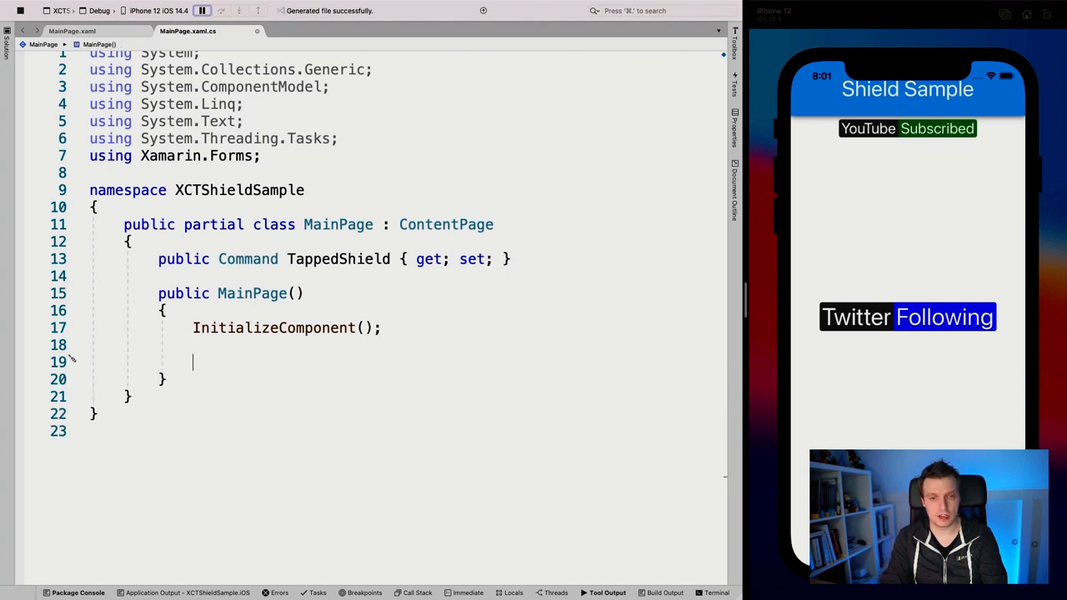
pyautogui.write('TappedS')
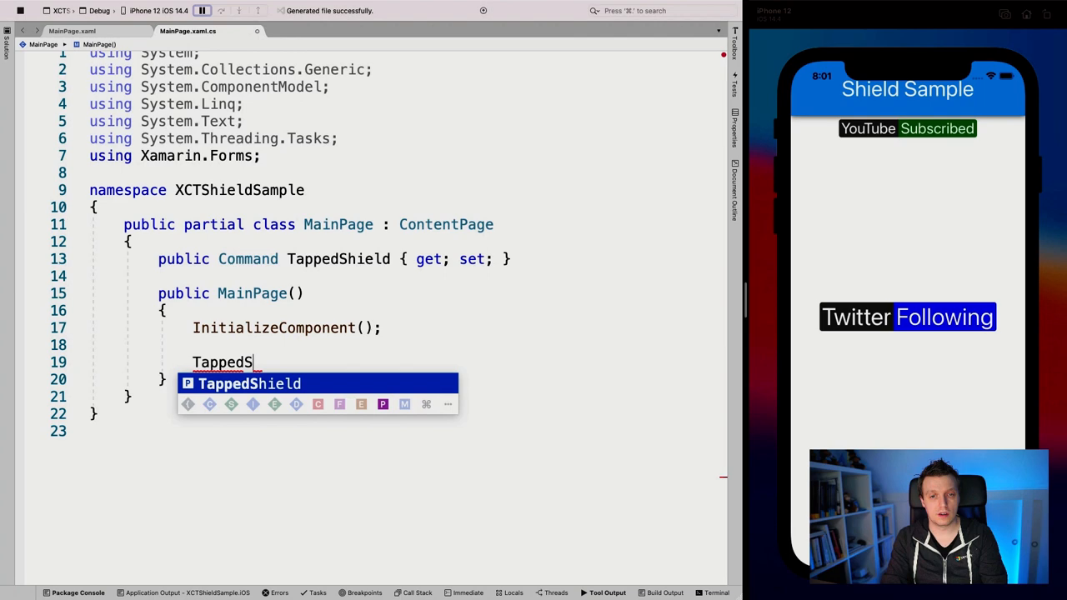
pyautogui.press('Tab')
pyautogui.write('= new C')
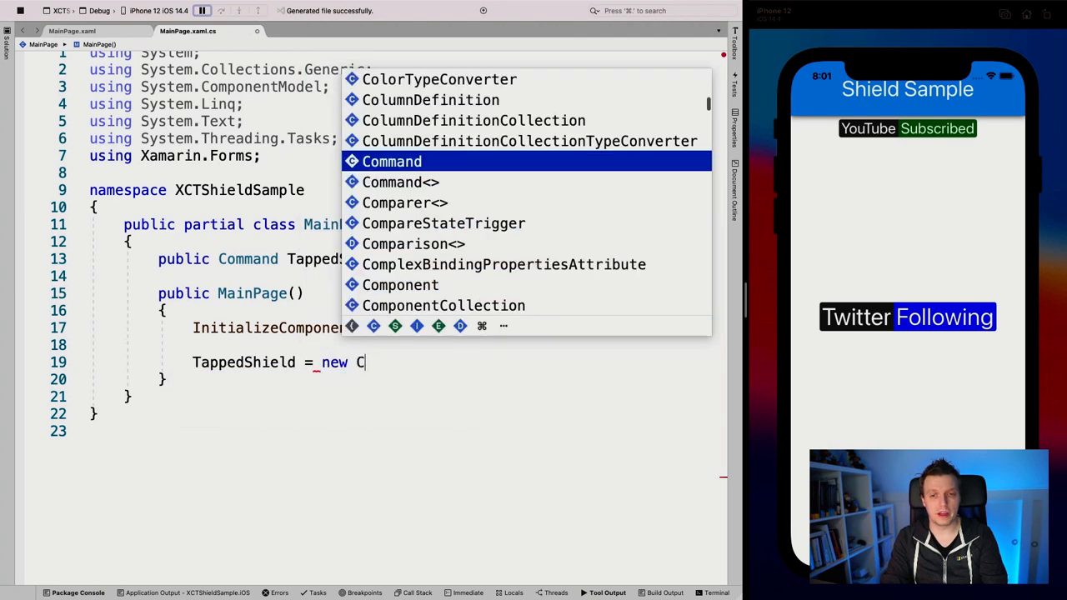
pyautogui.write('omm')
pyautogui.press('Tab')
pyautogui.write('()')
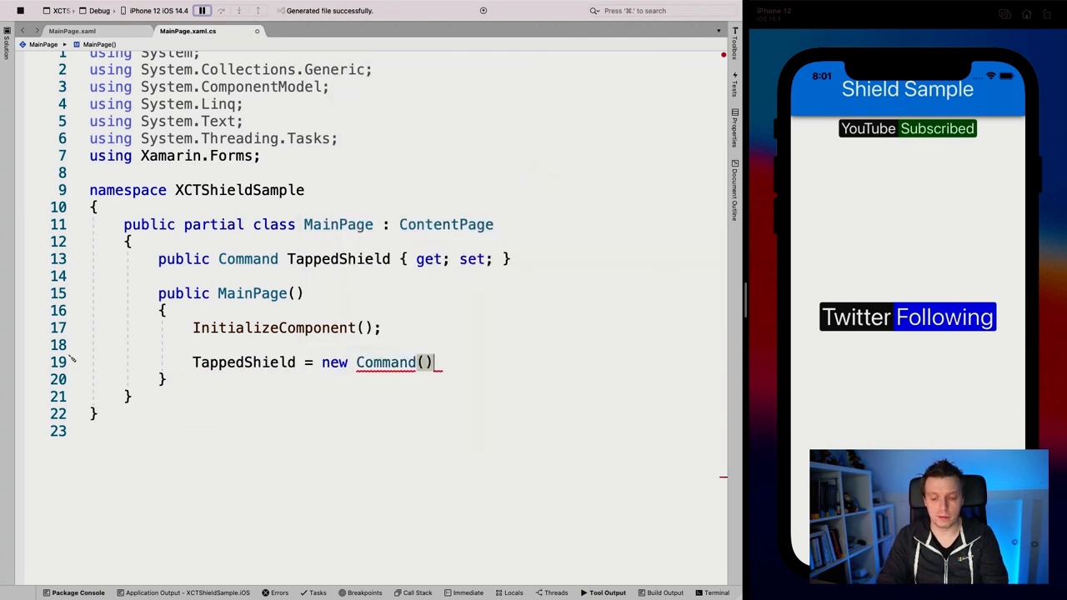
pyautogui.write(';')
pyautogui.press('Left')
pyautogui.press('Left')
pyautogui.write('(')
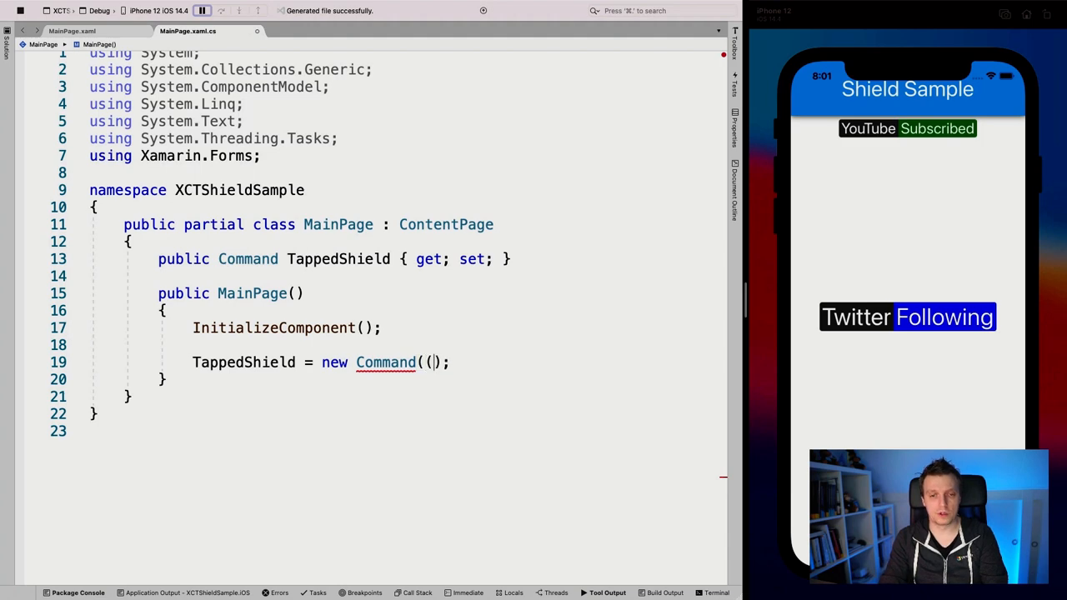
pyautogui.write(') => ')
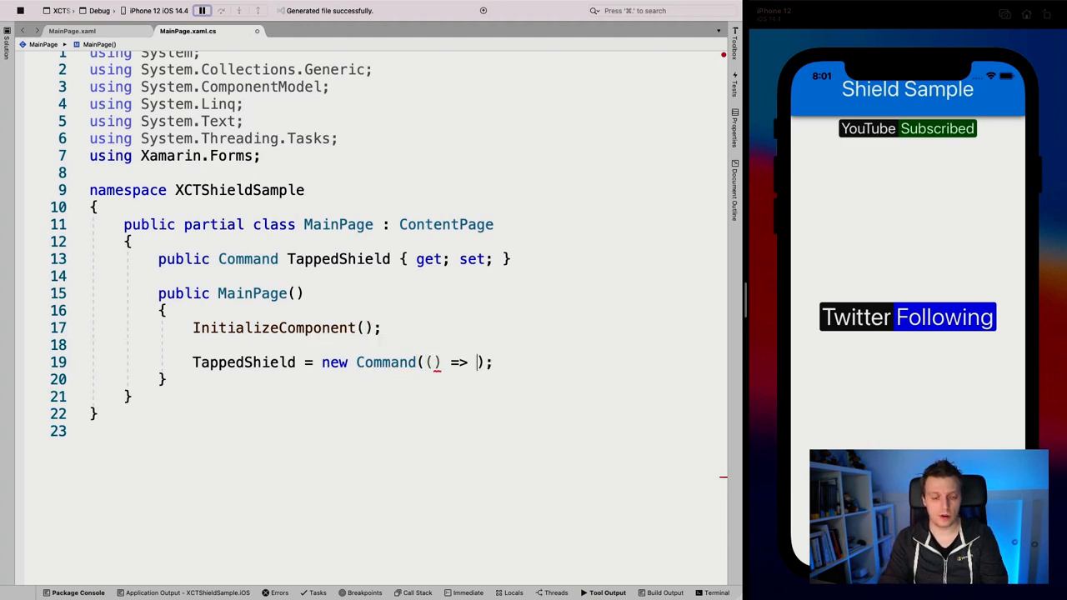
pyautogui.write('Display')
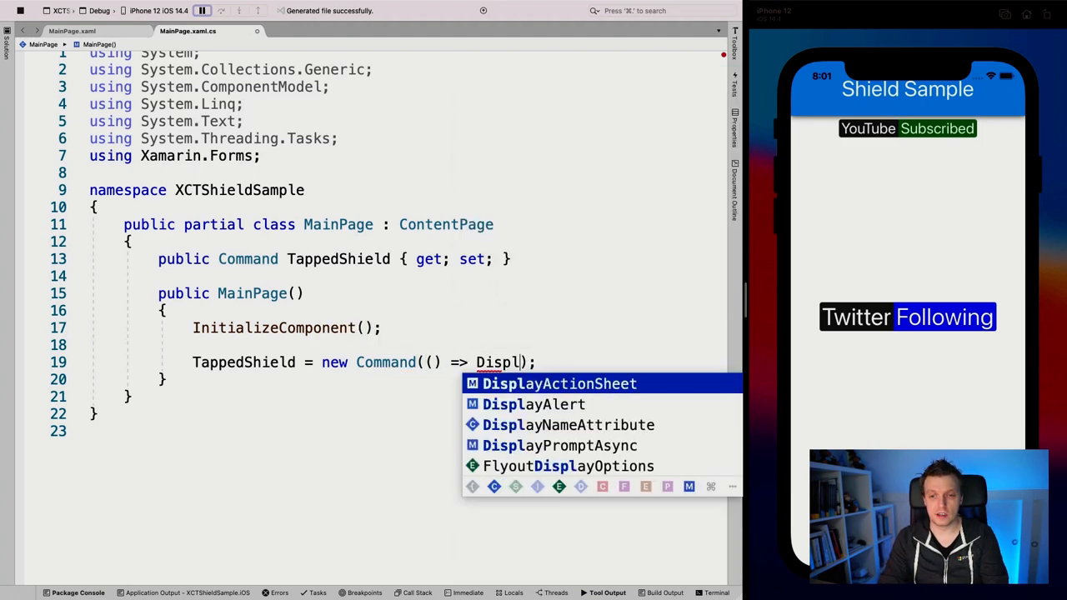
pyautogui.write('A')
pyautogui.press('Return')
pyautogui.write('(')
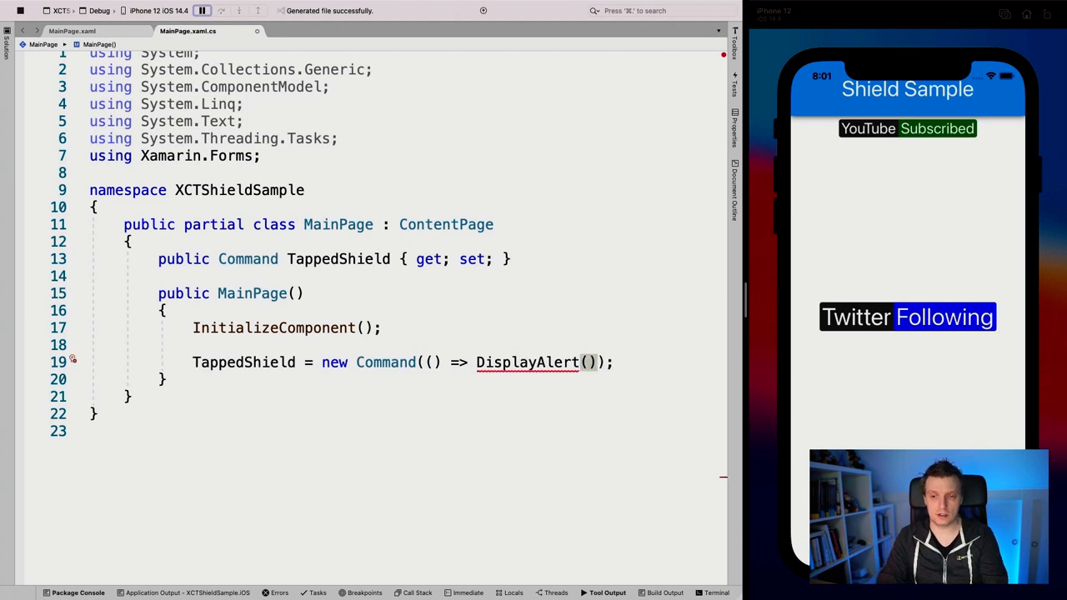
pyautogui.write('"')
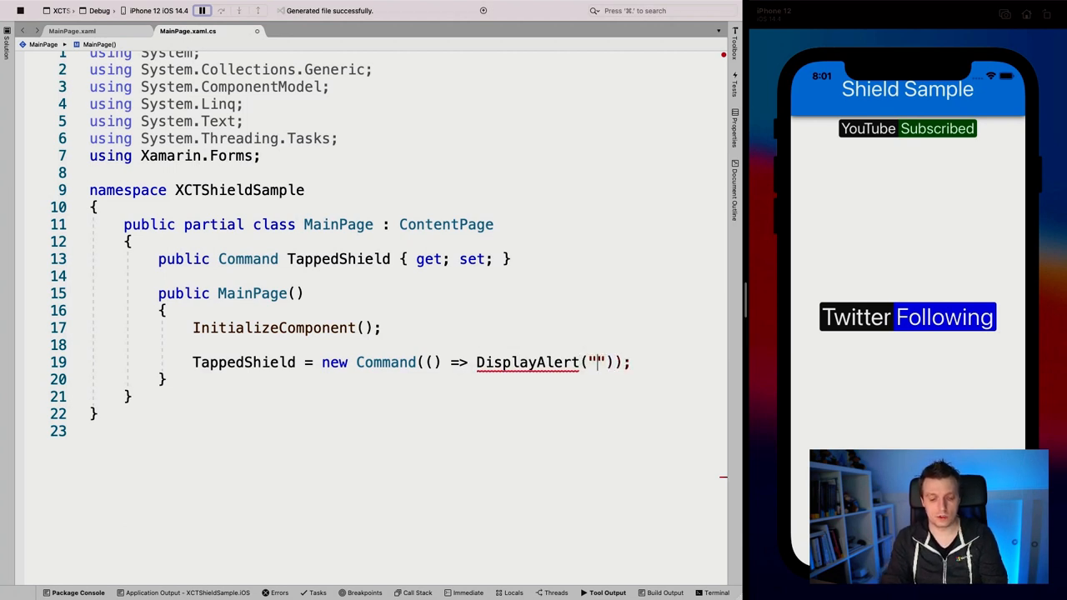
pyautogui.write('Subscribe')
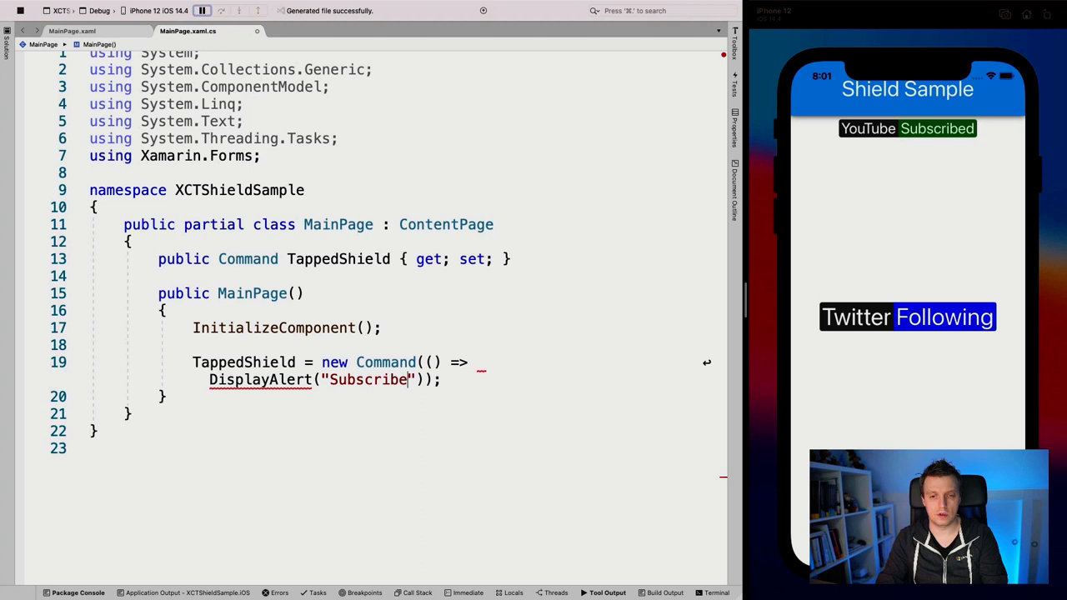
pyautogui.write('d"')
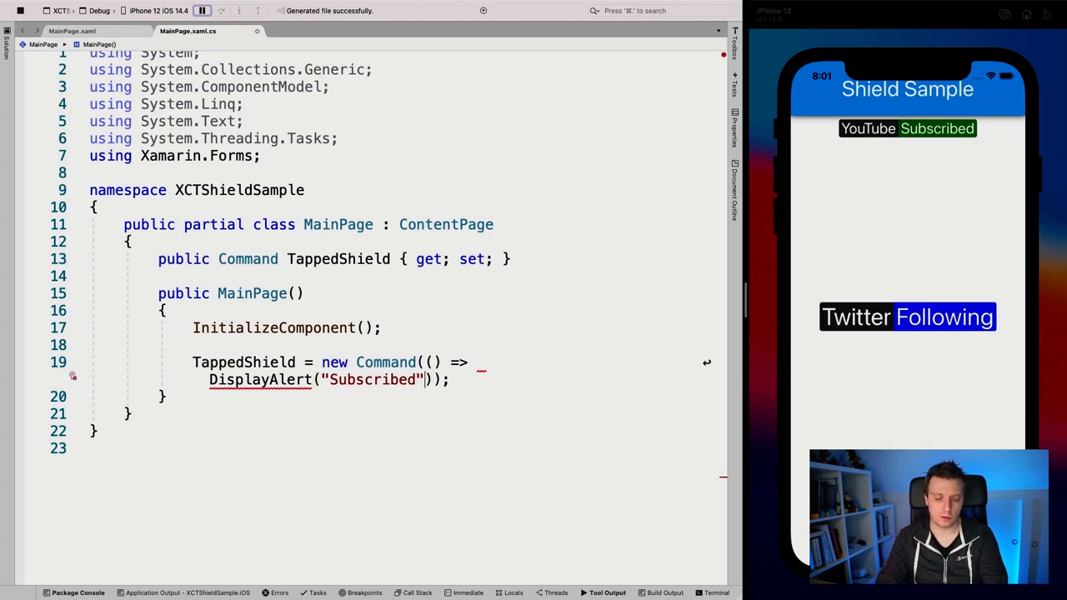
pyautogui.write(', "')
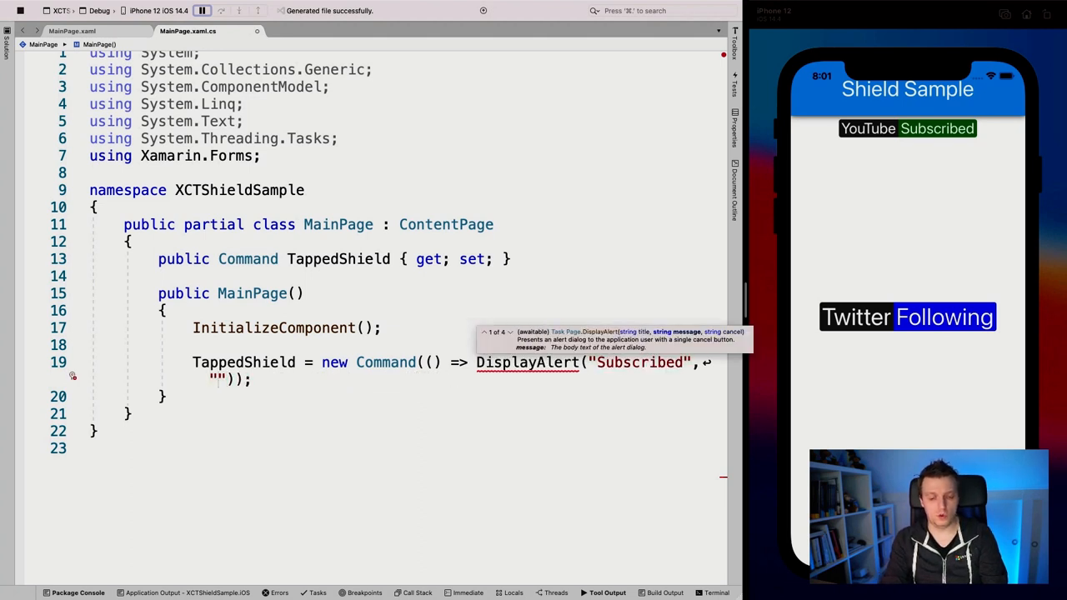
pyautogui.write("You'r")
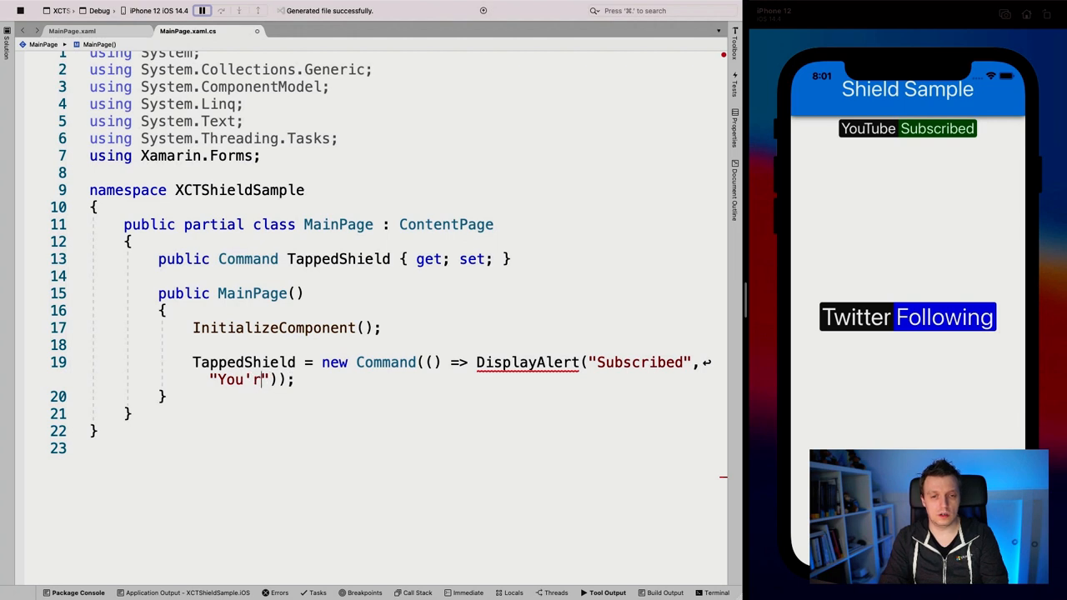
pyautogui.write('e now subscri')
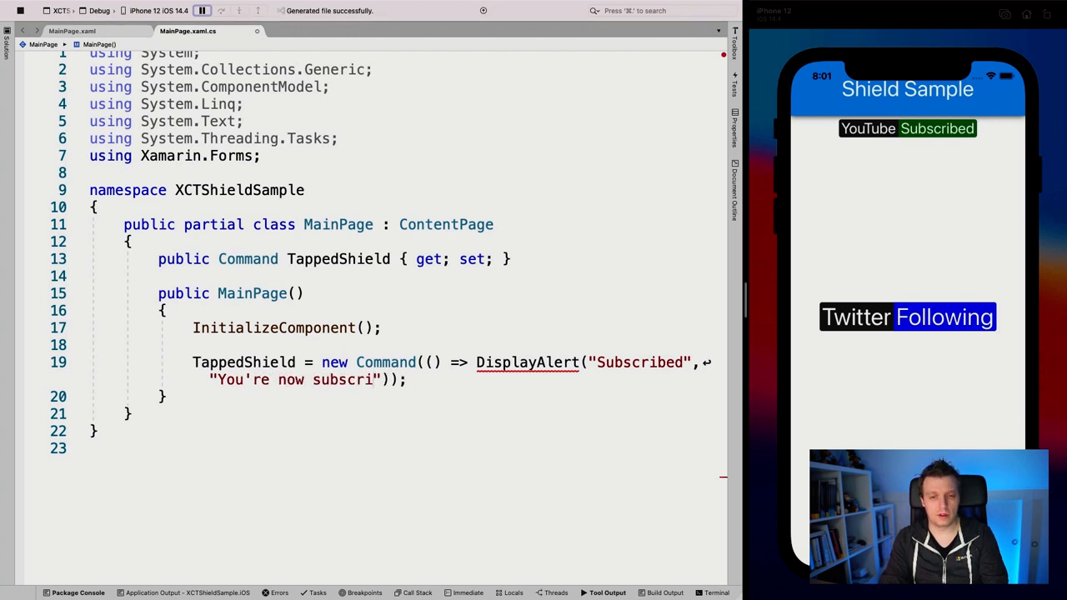
pyautogui.write('bed, thanks!"')
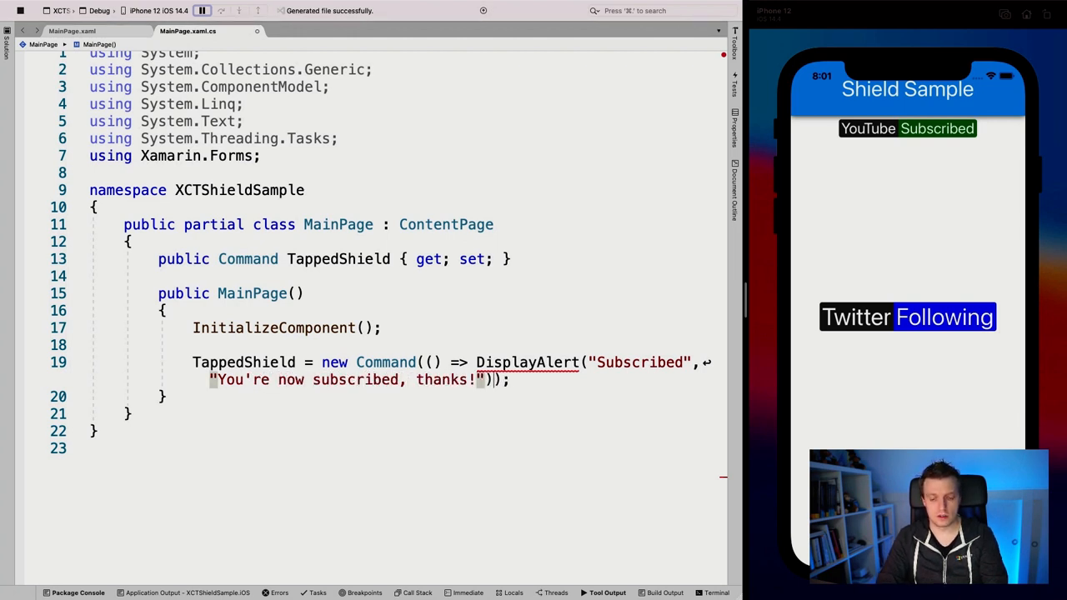
pyautogui.write(', "OK')
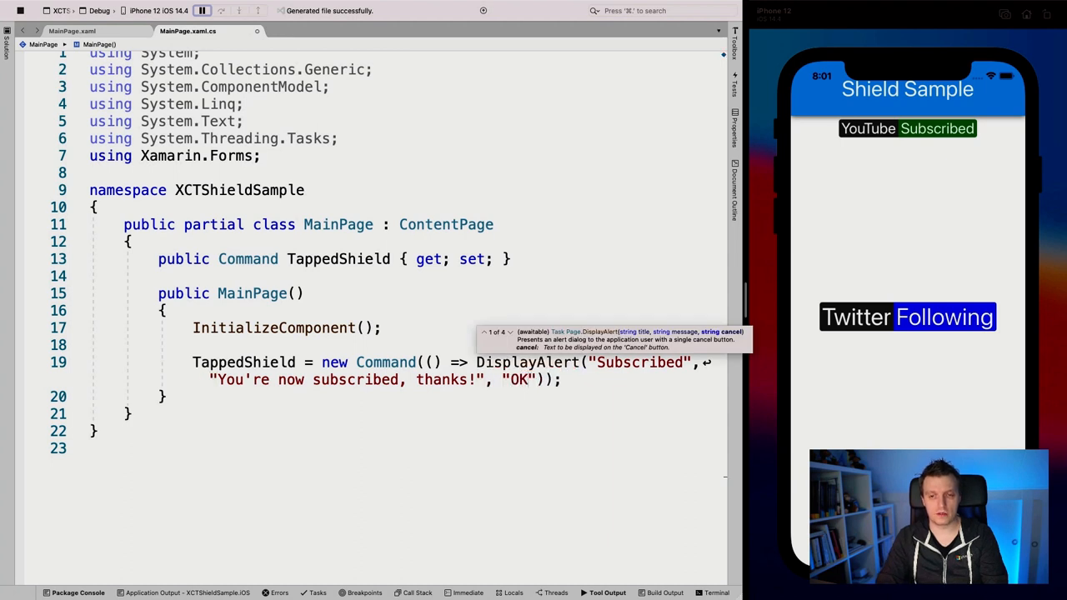
pyautogui.write('"')
pyautogui.press('End')
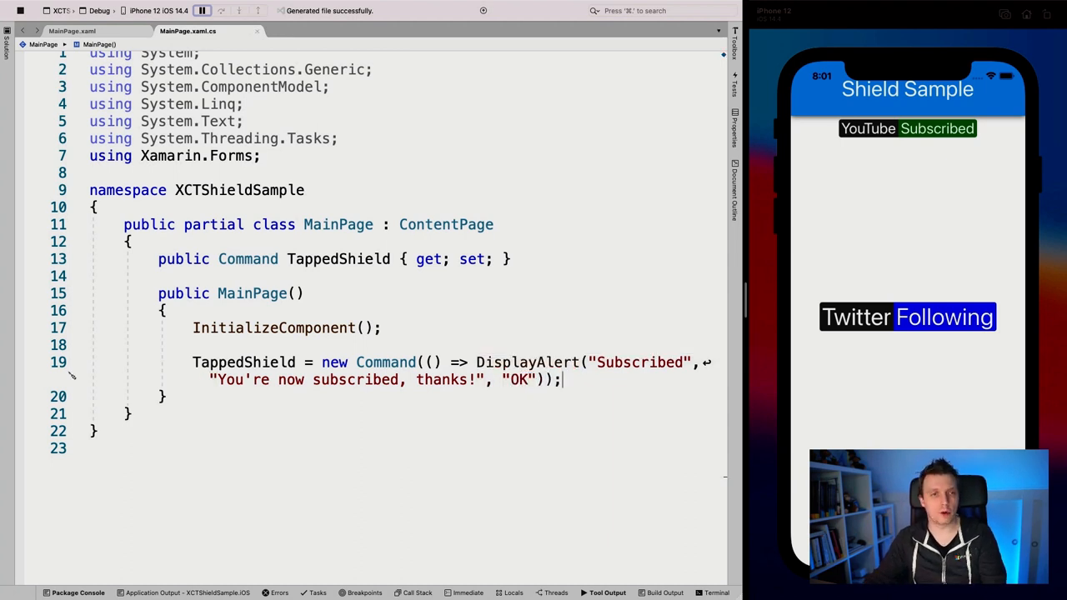
# Step: Stop the Shield Sample app and relaunch it in the iPhone simulator
pyautogui.click(20, 10)
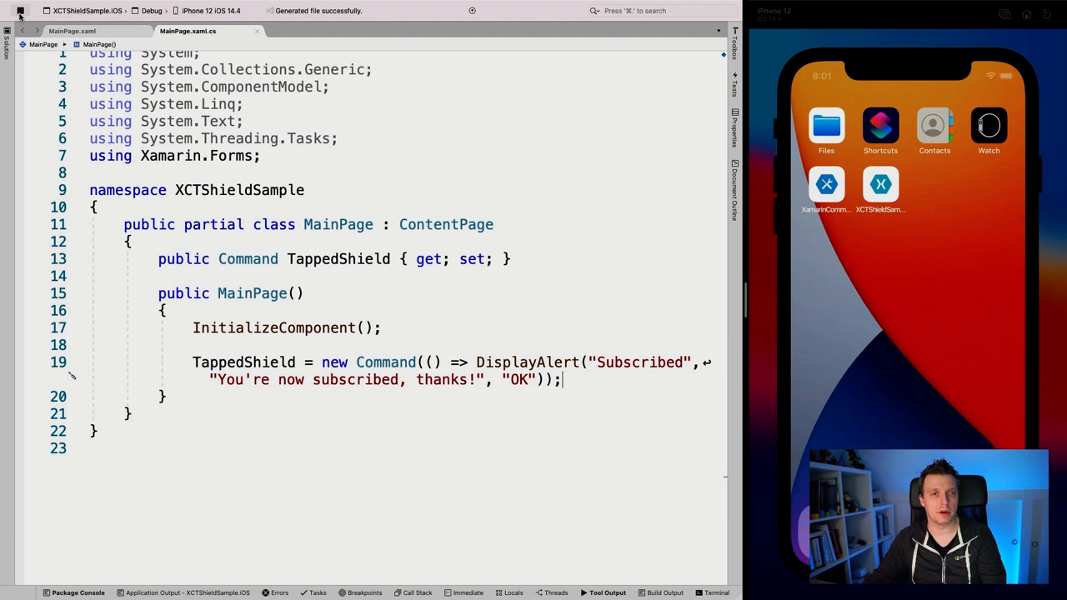
pyautogui.click(20, 10)
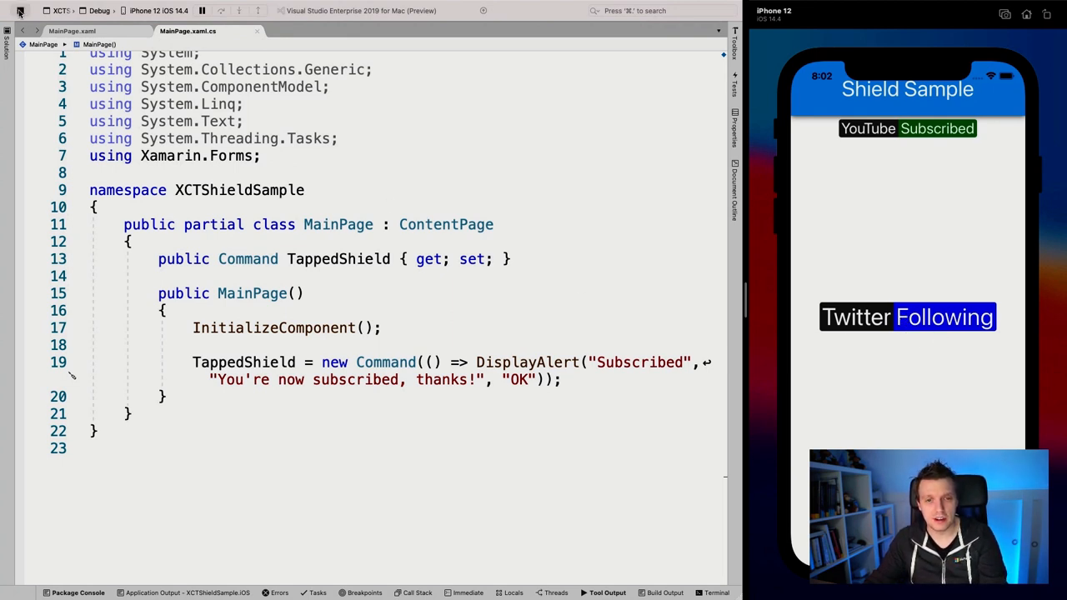
# Step: Add 'BindingContext = this;' to the MainPage constructor below the TappedShield assignment
pyautogui.click(575, 376)
pyautogui.press('Return')
pyautogui.press('Return')
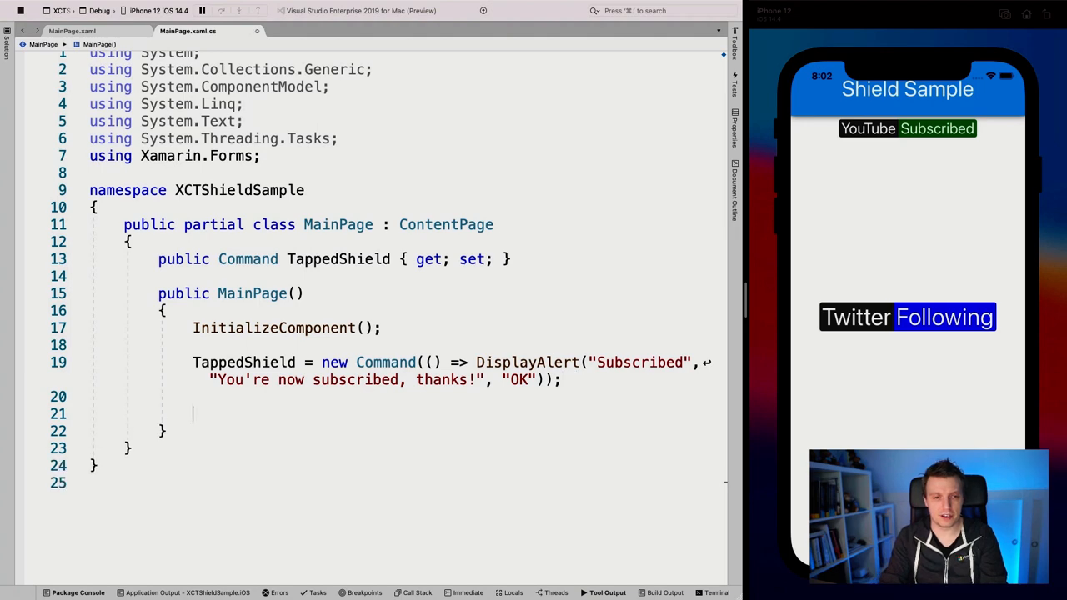
pyautogui.write('BindingCon')
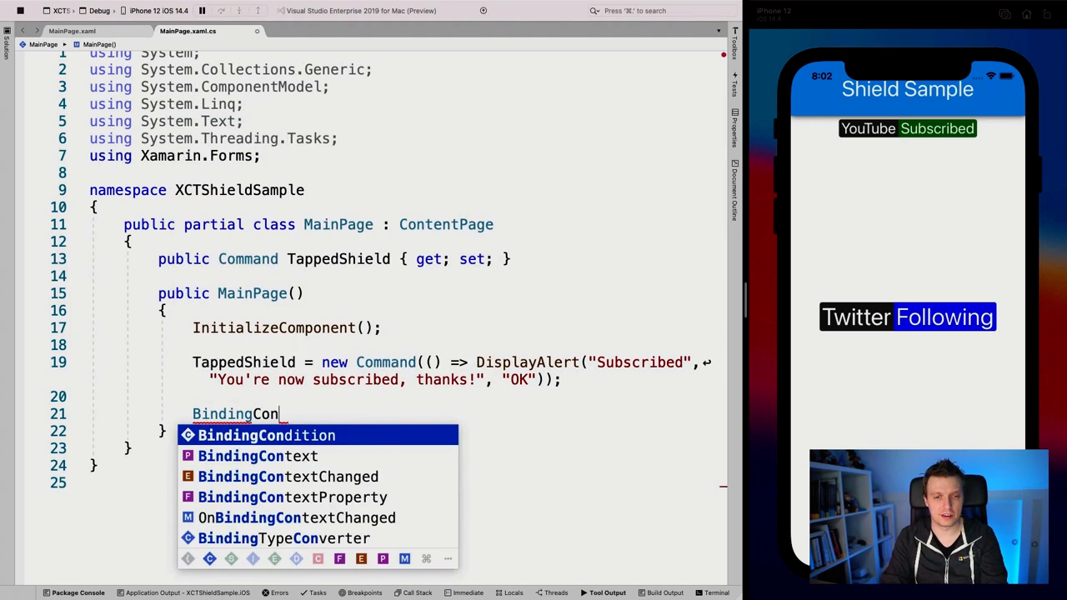
pyautogui.write('ditio')
pyautogui.press('BackSpace')
pyautogui.press('BackSpace')
pyautogui.press('BackSpace')
pyautogui.press('BackSpace')
pyautogui.press('BackSpace')
pyautogui.write('text')
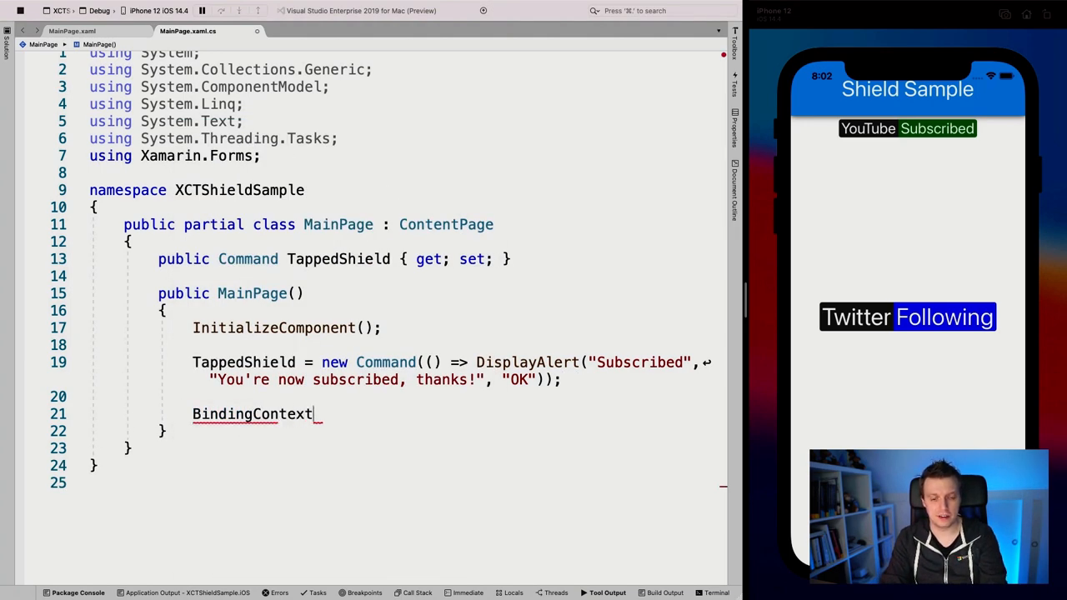
pyautogui.write(' = this;')
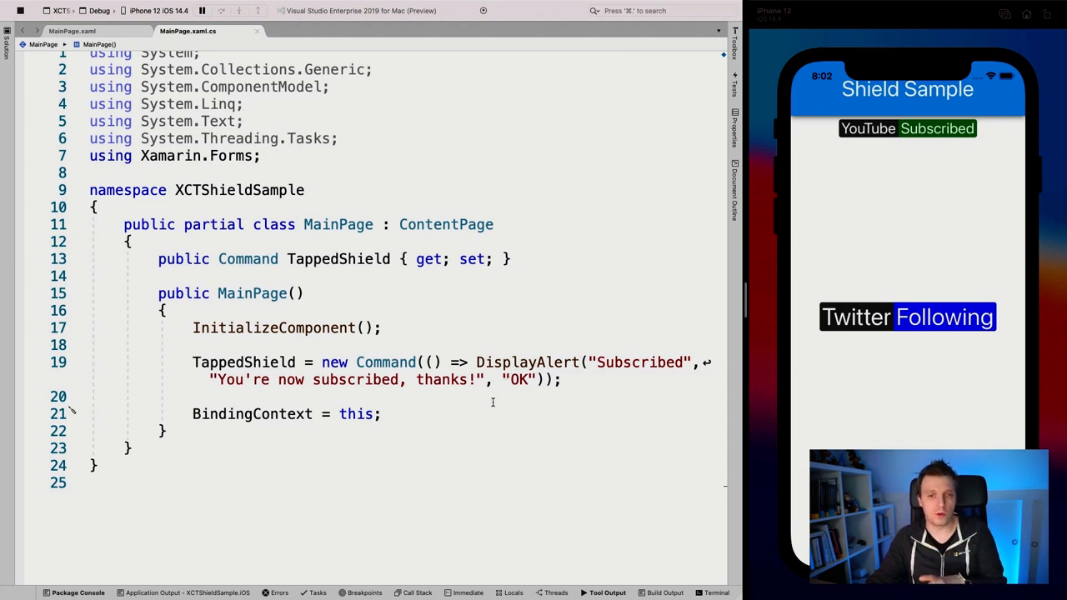
pyautogui.moveTo(338, 260)
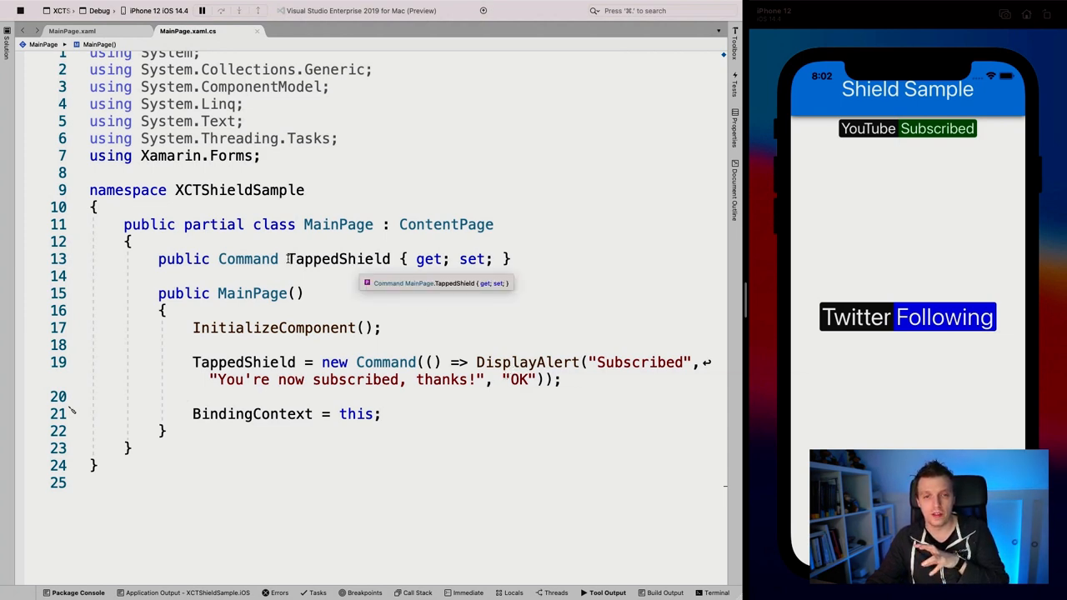
pyautogui.moveTo(287, 259)
pyautogui.mouseDown()
pyautogui.moveTo(514, 260)
pyautogui.moveTo(312, 260)
pyautogui.mouseUp()
pyautogui.click(313, 260)
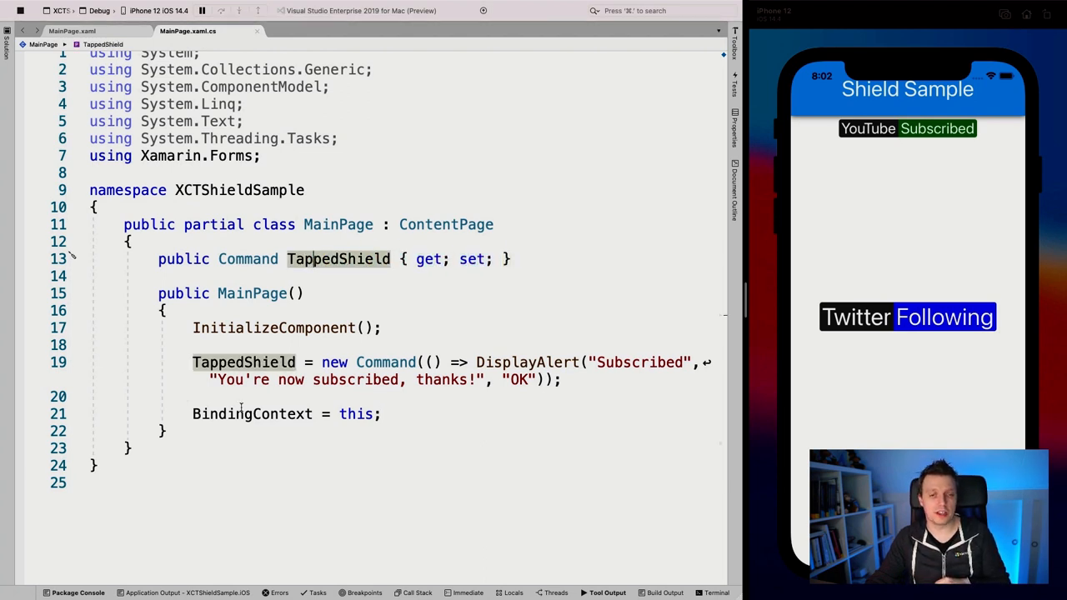
pyautogui.moveTo(202, 415); pyautogui.dragTo(422, 414)
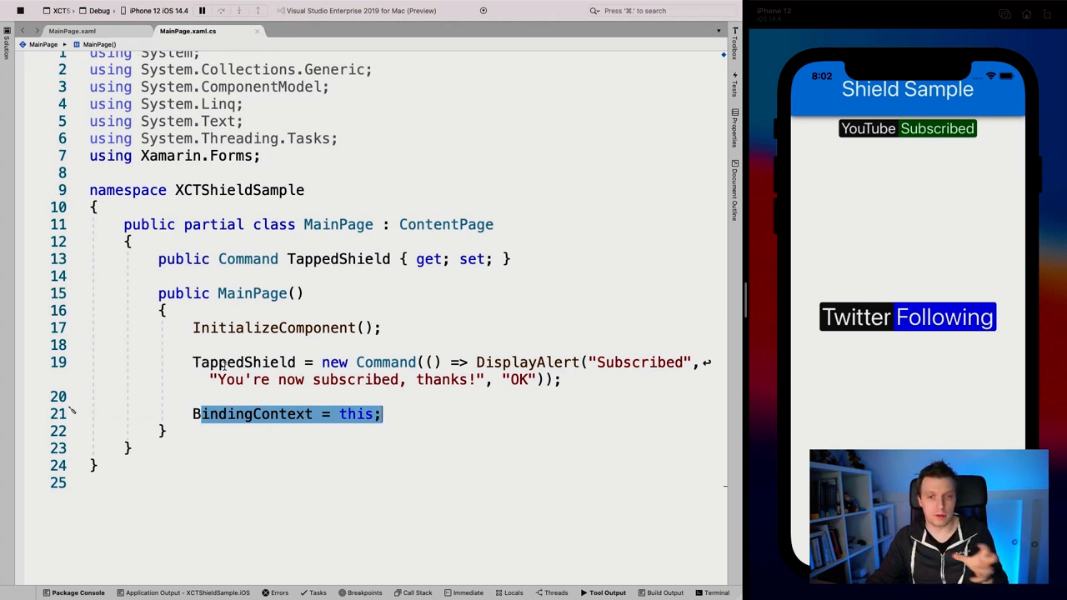
pyautogui.click(356, 414)
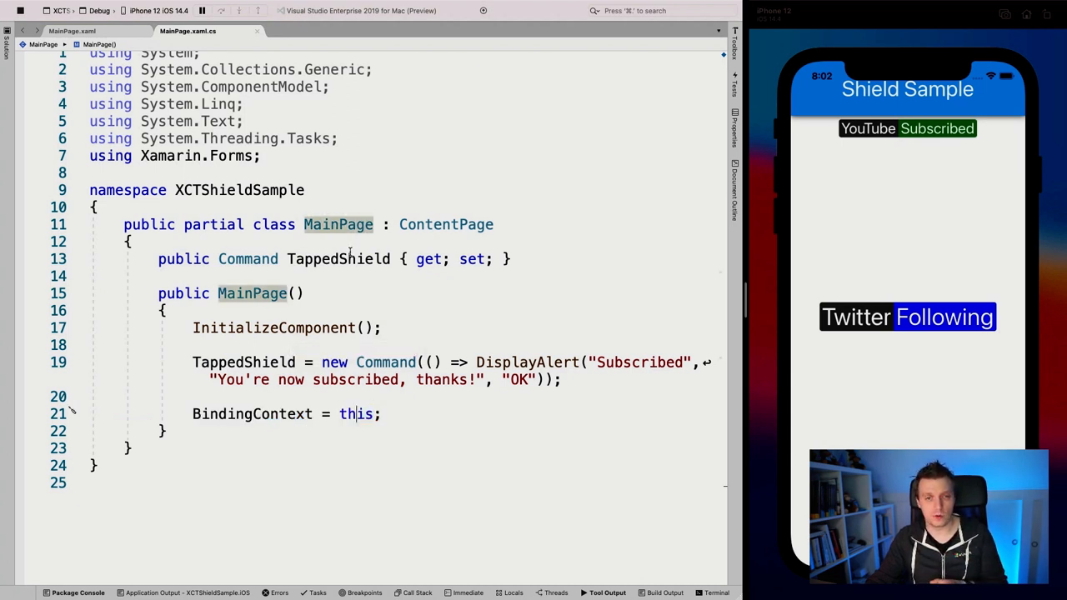
pyautogui.click(306, 225)
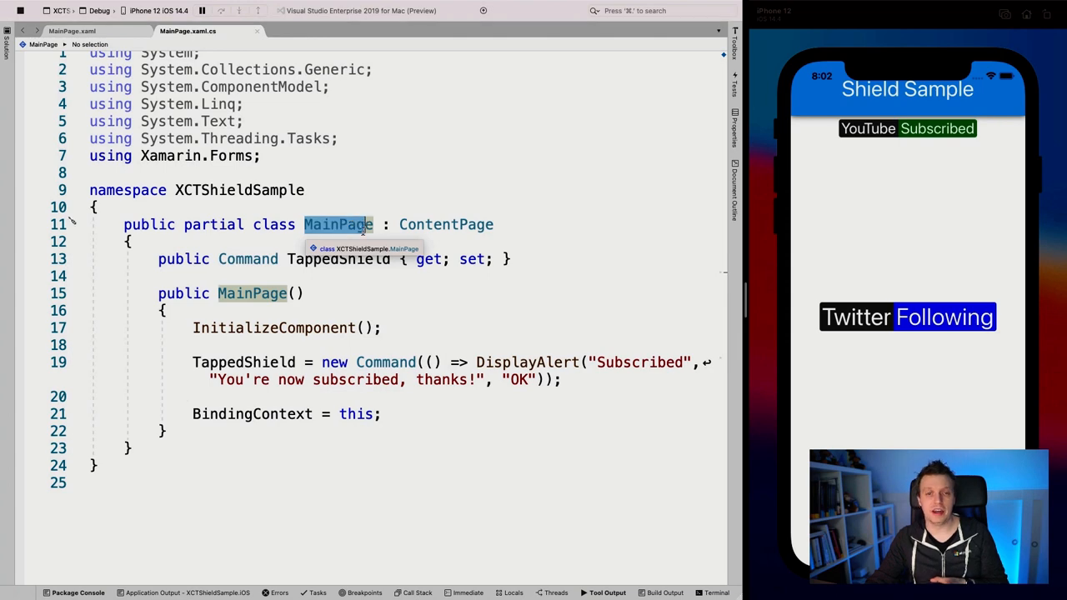
# Step: Verify the Twitter shield's Command binds to TappedShield in MainPage.xaml, then return to the code-behind
pyautogui.moveTo(289, 260); pyautogui.dragTo(390, 259)
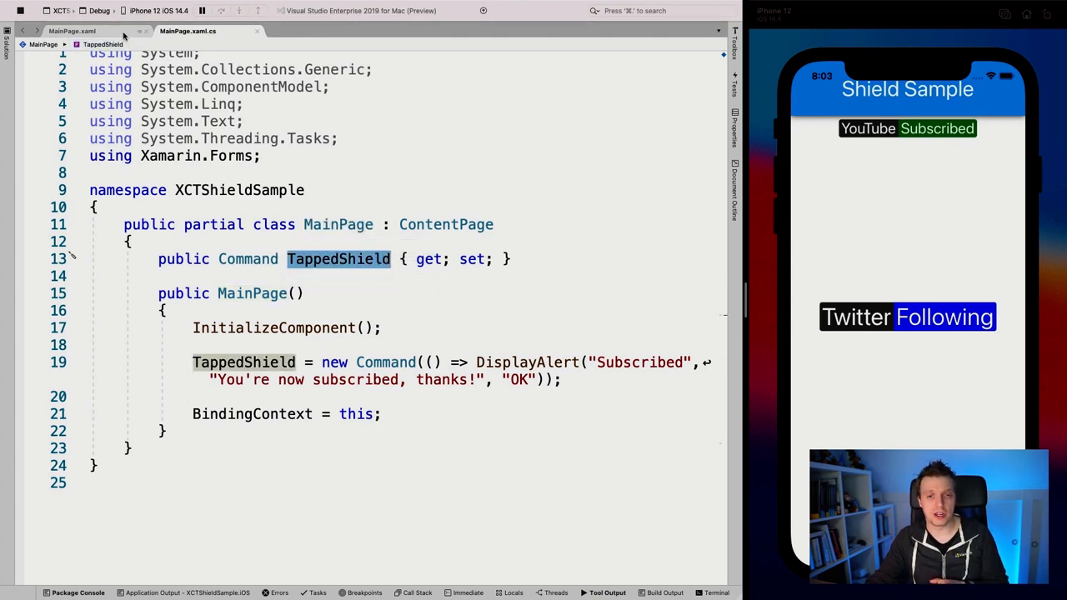
pyautogui.click(100, 31)
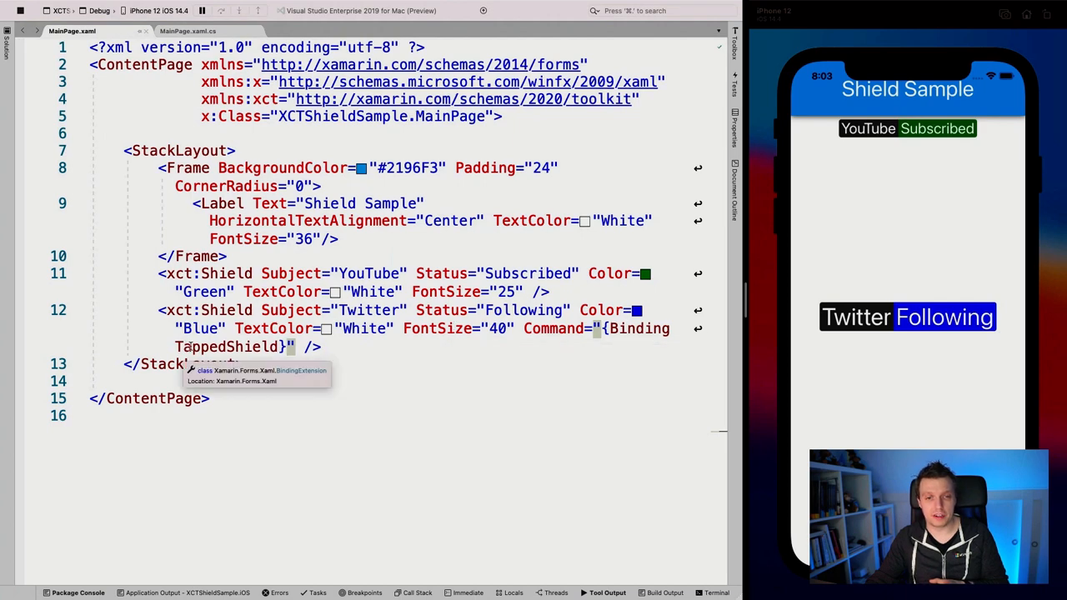
pyautogui.moveTo(184, 347); pyautogui.dragTo(287, 347)
pyautogui.click(211, 32)
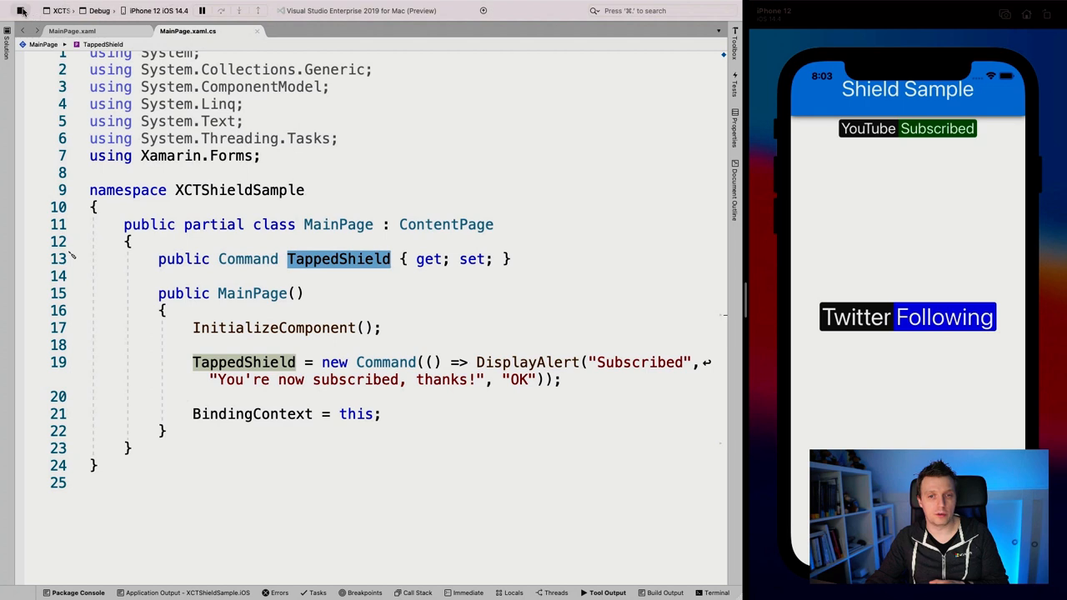
# Step: Relaunch the app and tap the Twitter Following shield to show the Subscribed alert
pyautogui.click(915, 316)
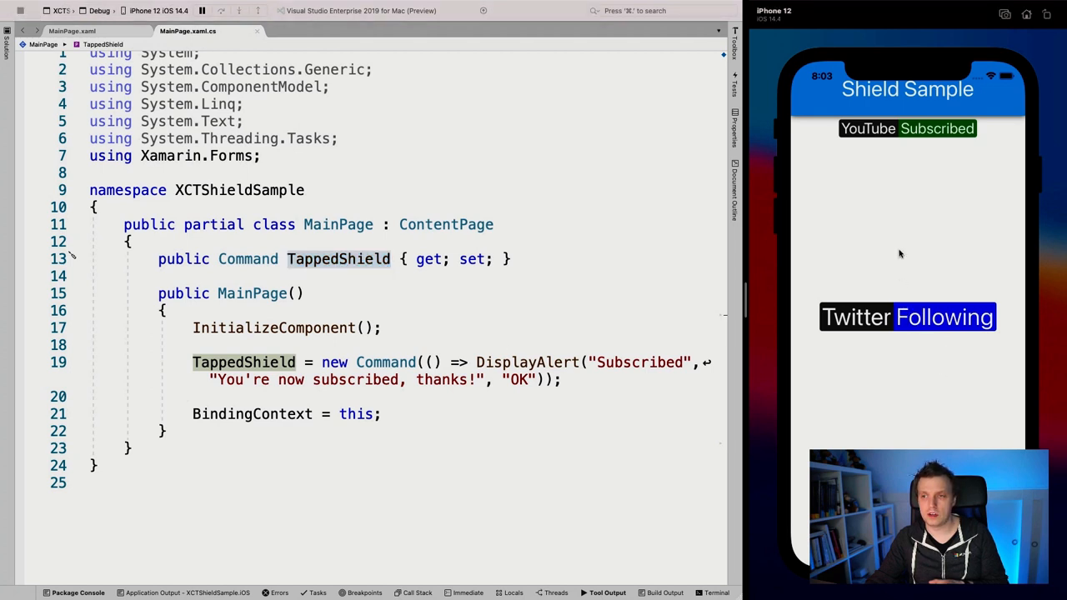
pyautogui.click(20, 11)
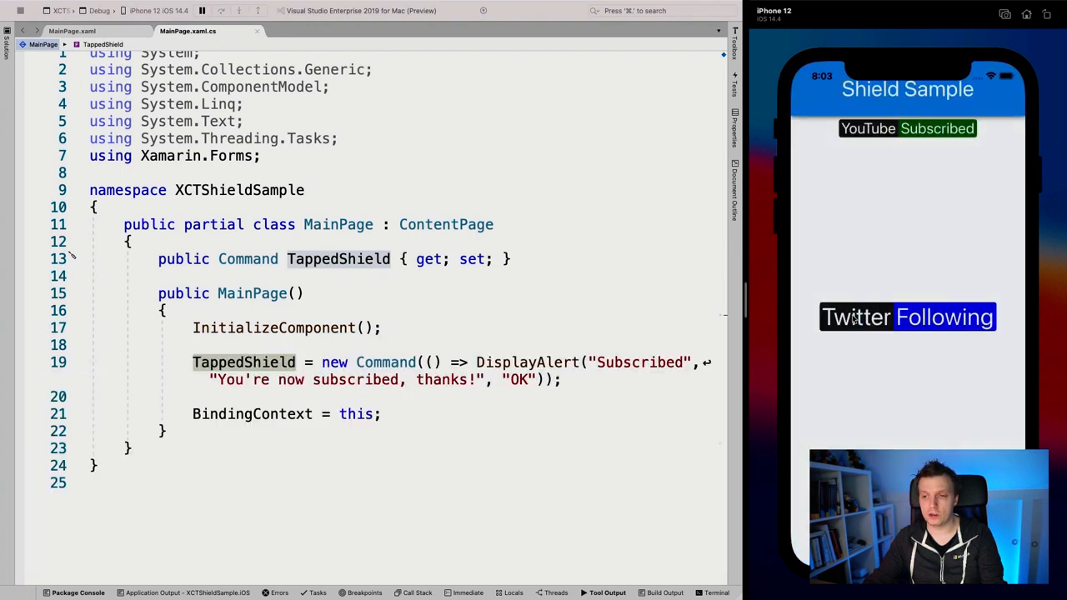
pyautogui.click(946, 321)
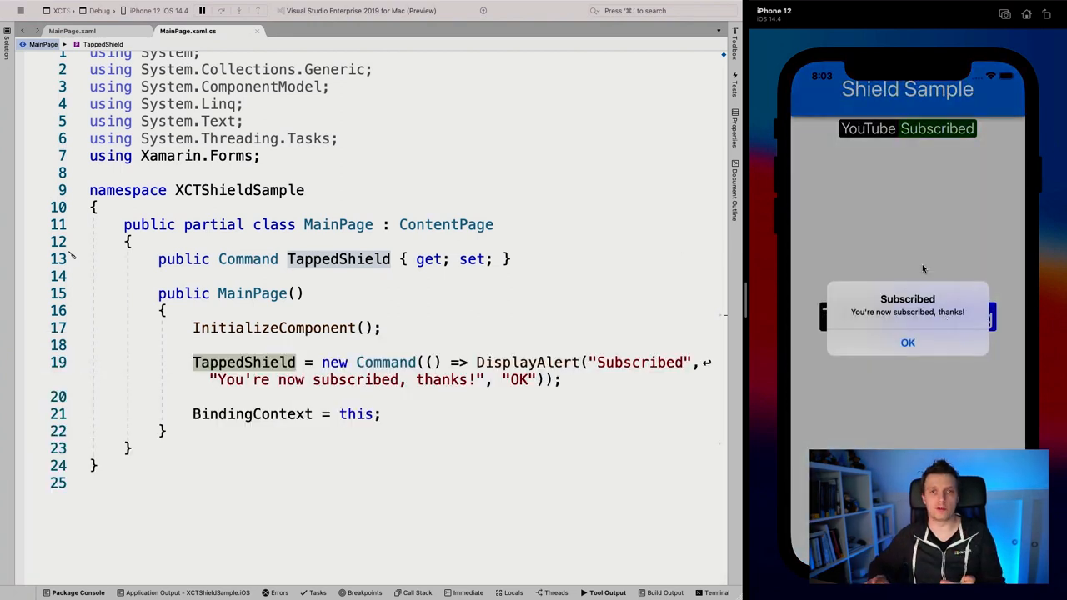